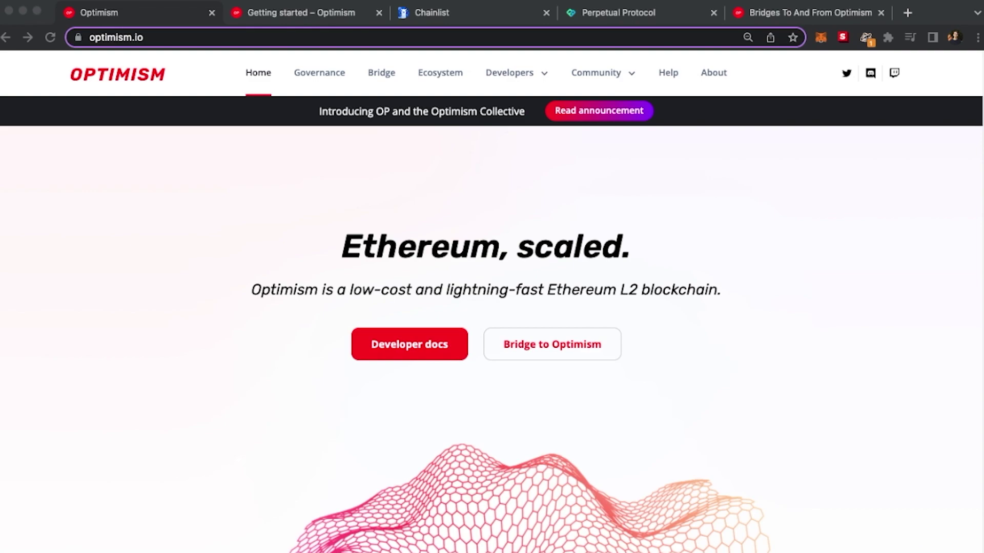
# Bring up the Optimism Help Center's Getting Started articles, including the sample applications list.
pyautogui.click(272, 25)
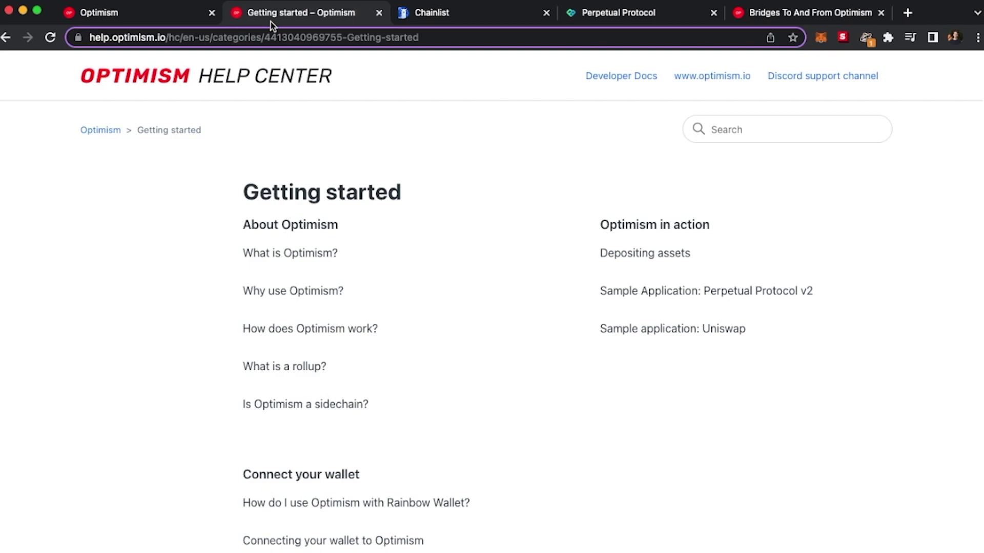
# Connect the wallet on Chainlist, then find Optimism and add it (Chain ID 10) to MetaMask.
pyautogui.click(466, 16)
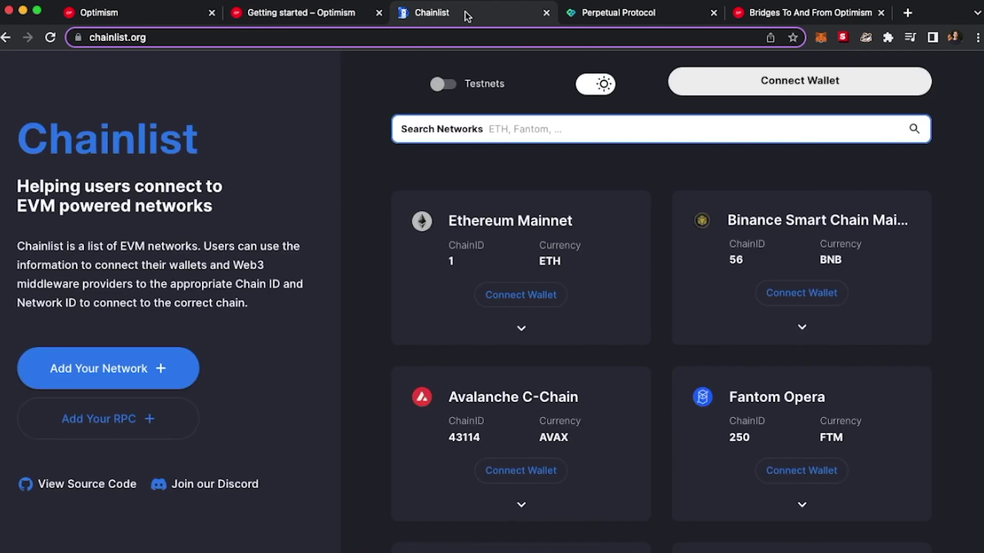
pyautogui.click(746, 82)
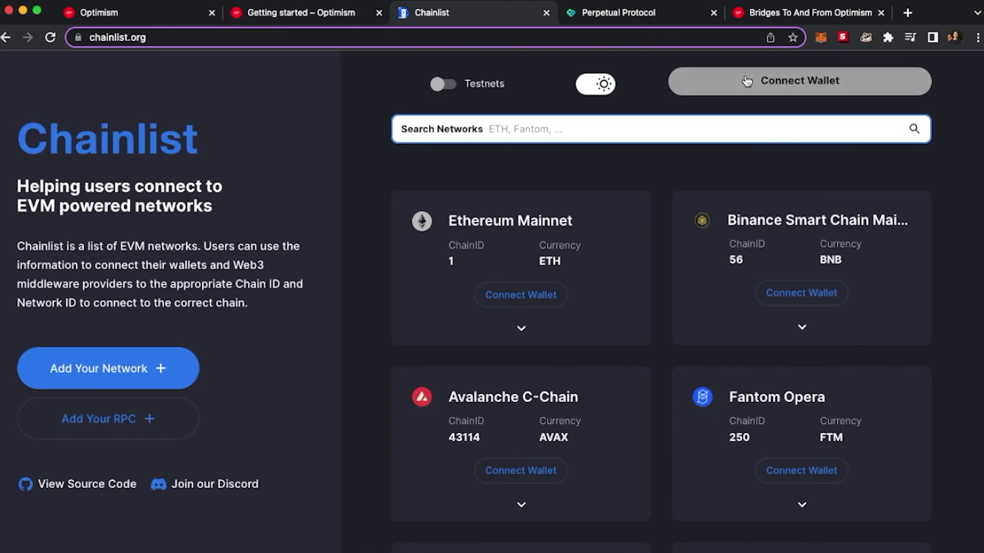
pyautogui.click(747, 82)
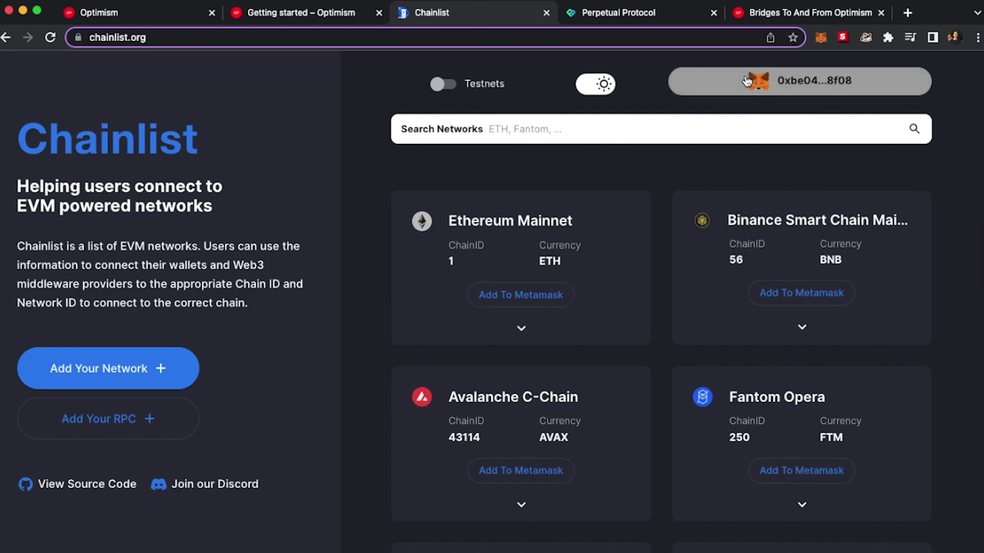
pyautogui.click(626, 126)
pyautogui.write('optimism')
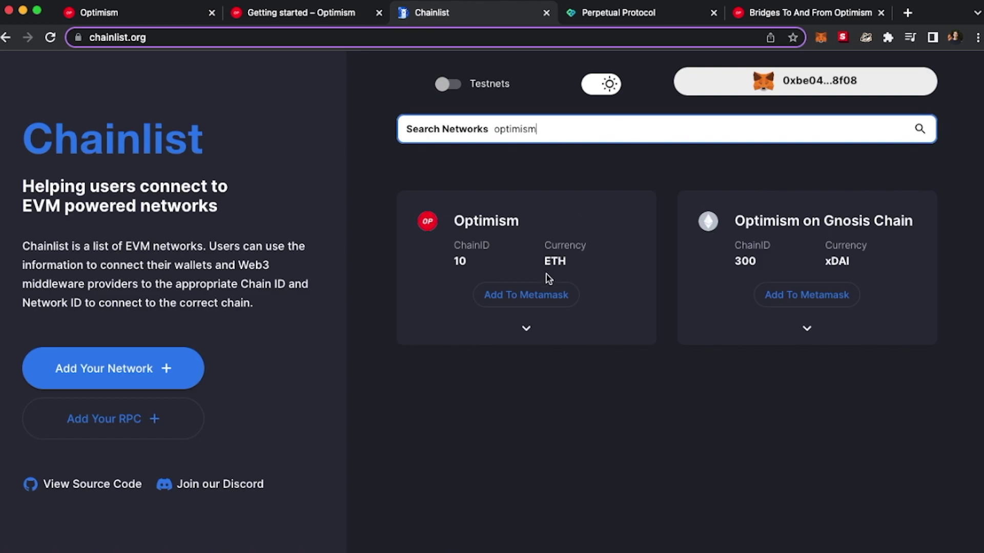
pyautogui.click(539, 297)
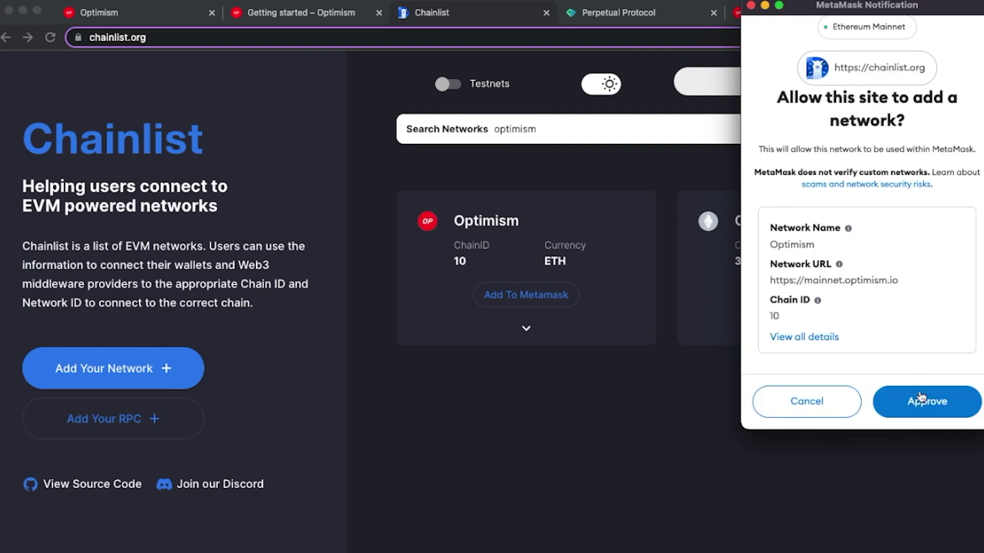
pyautogui.click(923, 406)
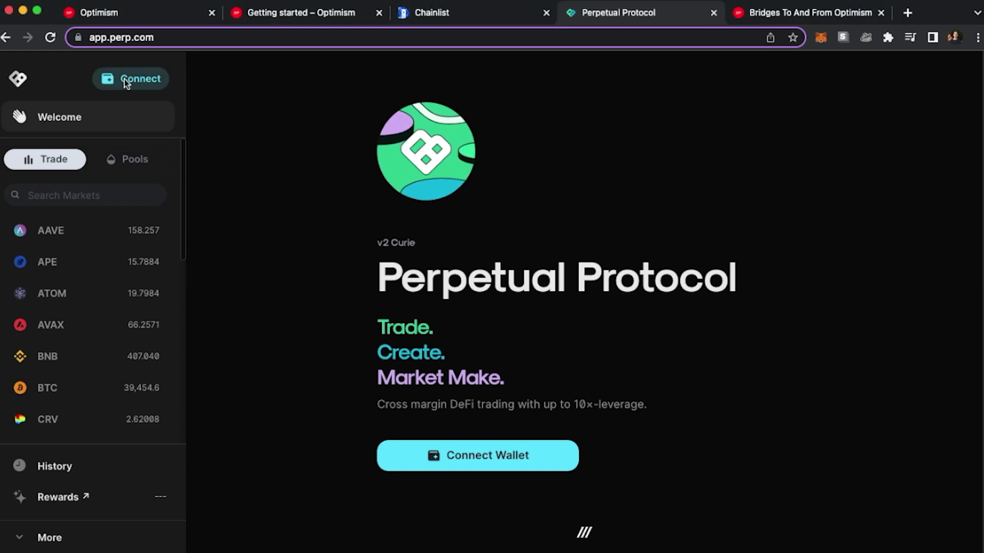
# Connect MetaMask to Perpetual Protocol and start a USDC deposit, which raises the low-ETH warning.
pyautogui.click(124, 79)
pyautogui.click(436, 299)
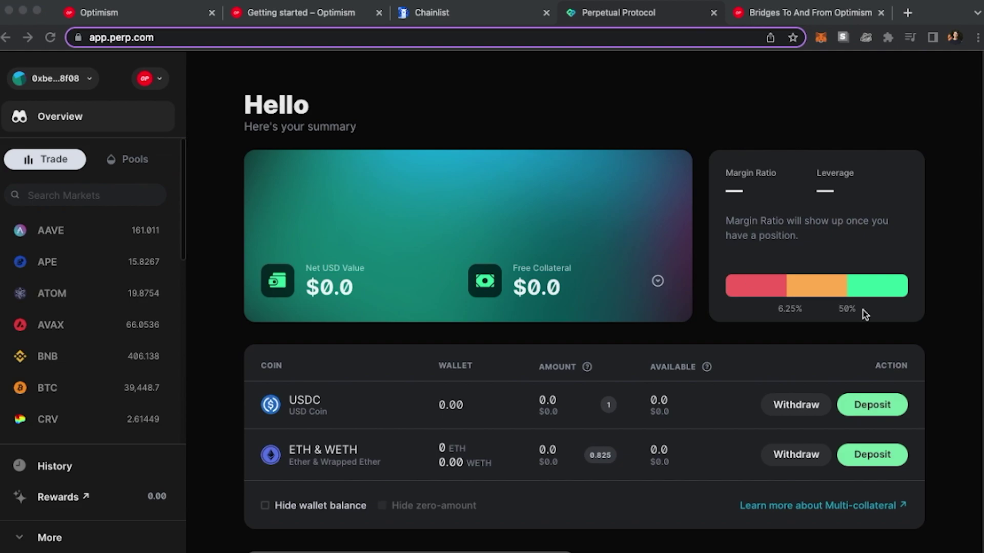
pyautogui.click(867, 407)
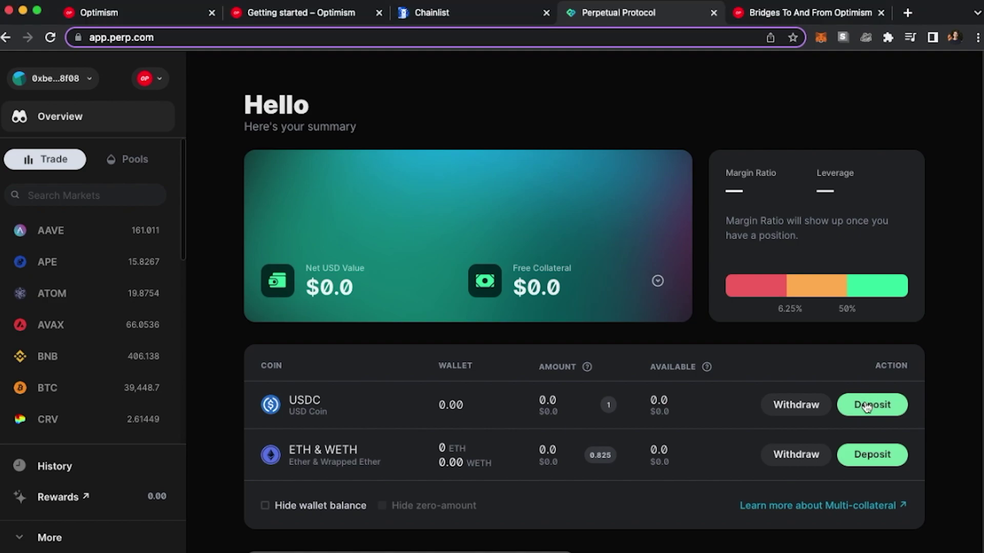
pyautogui.click(867, 406)
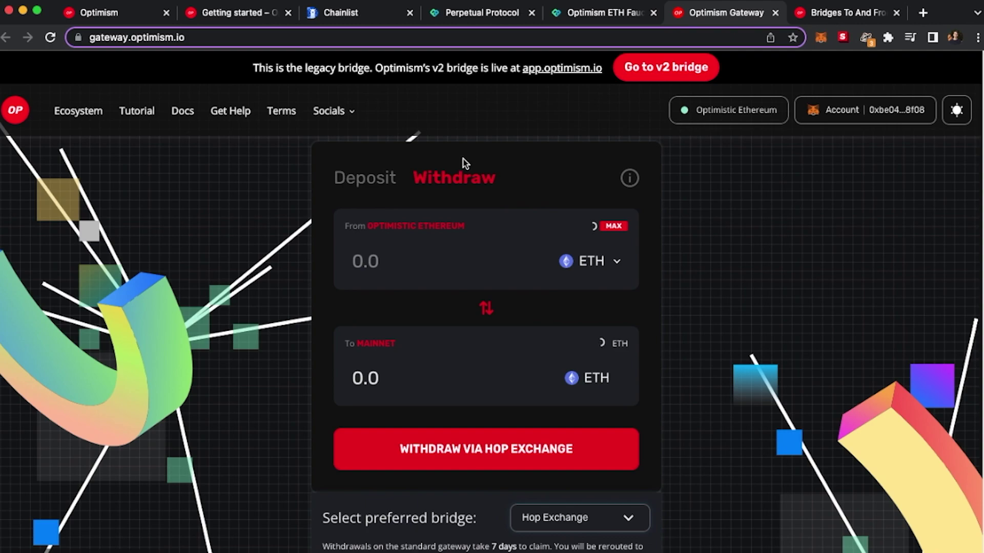
# Set the Optimism Gateway to deposit from Ethereum Mainnet with USDC as the asset.
pyautogui.click(379, 185)
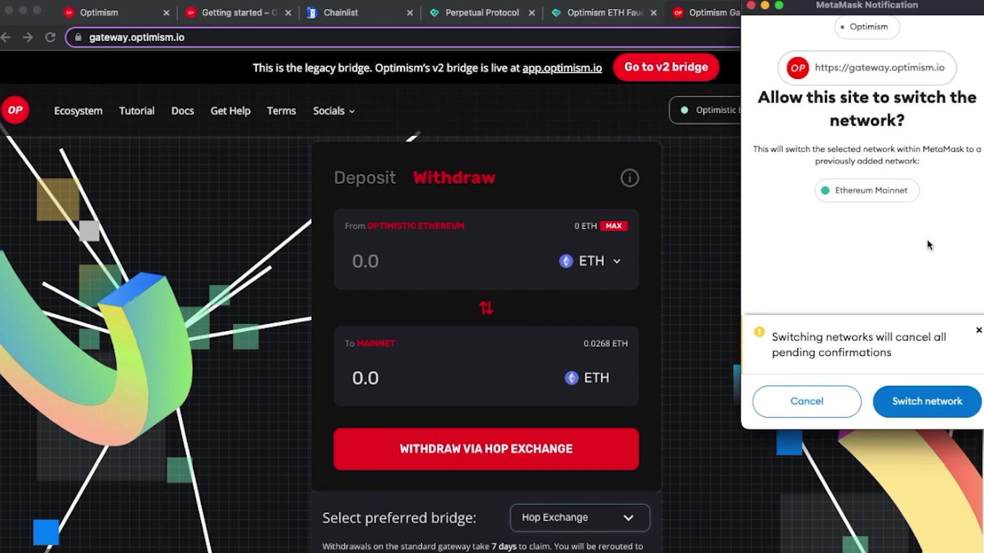
pyautogui.click(821, 392)
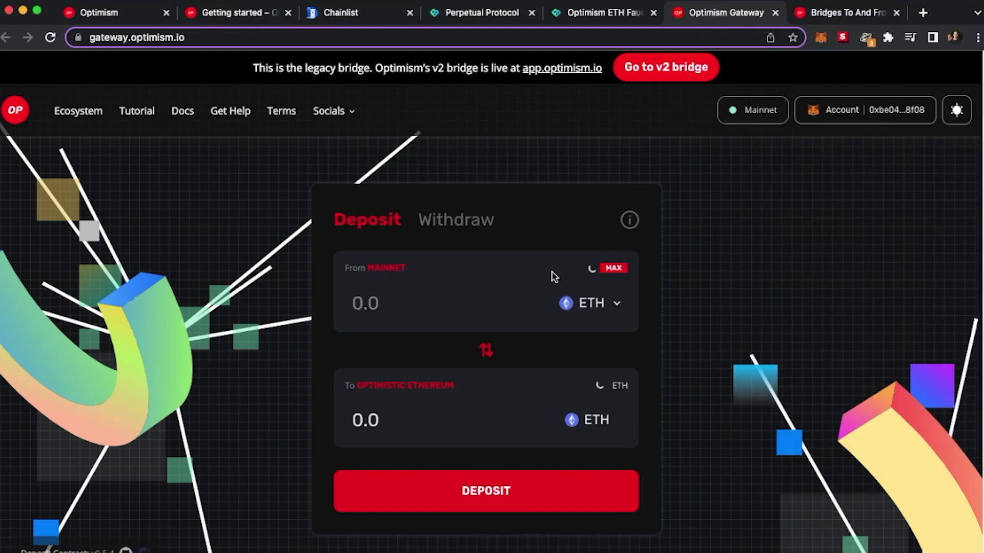
pyautogui.click(590, 304)
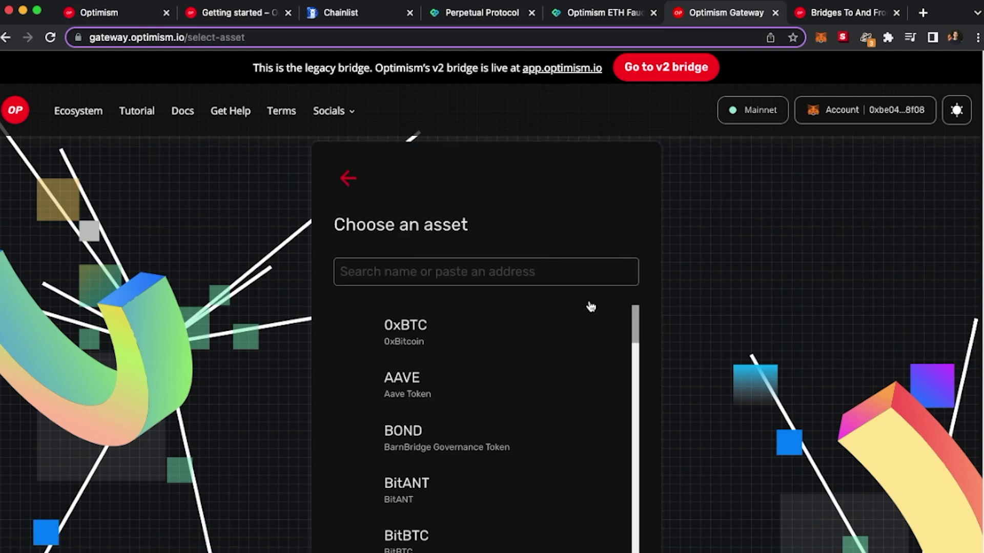
pyautogui.click(519, 274)
pyautogui.write('usdc')
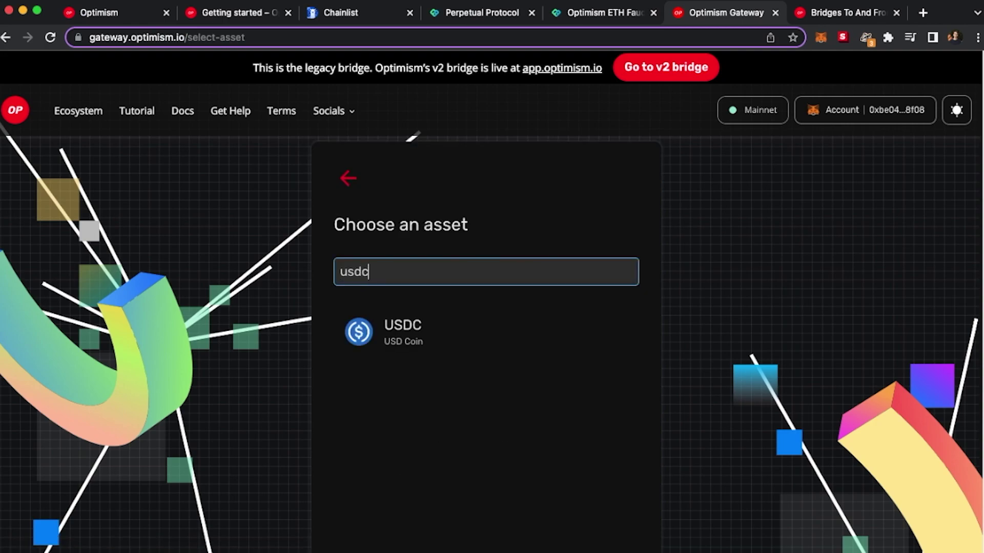
pyautogui.click(414, 336)
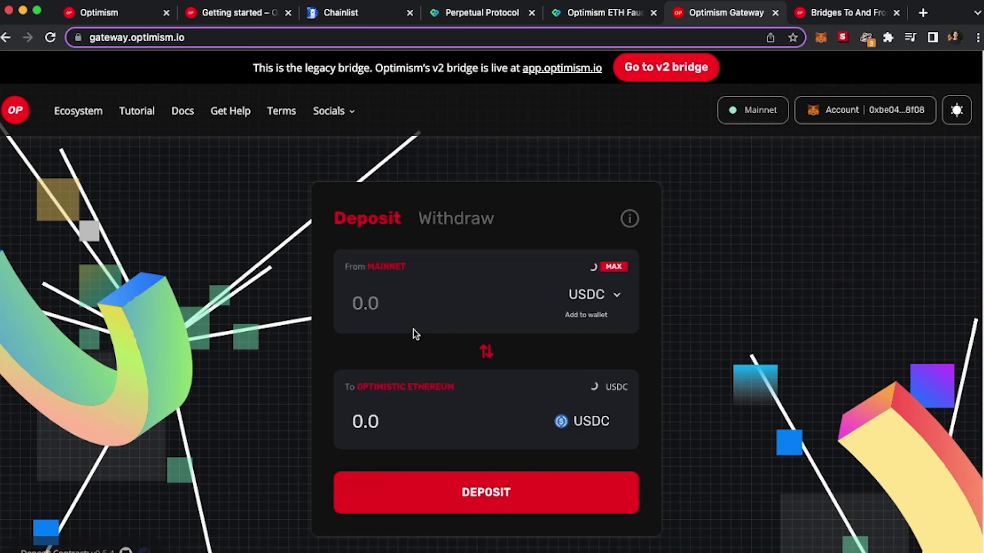
# Approve the gateway's USDC spending in MetaMask and enter 1500 USDC.
pyautogui.click(496, 494)
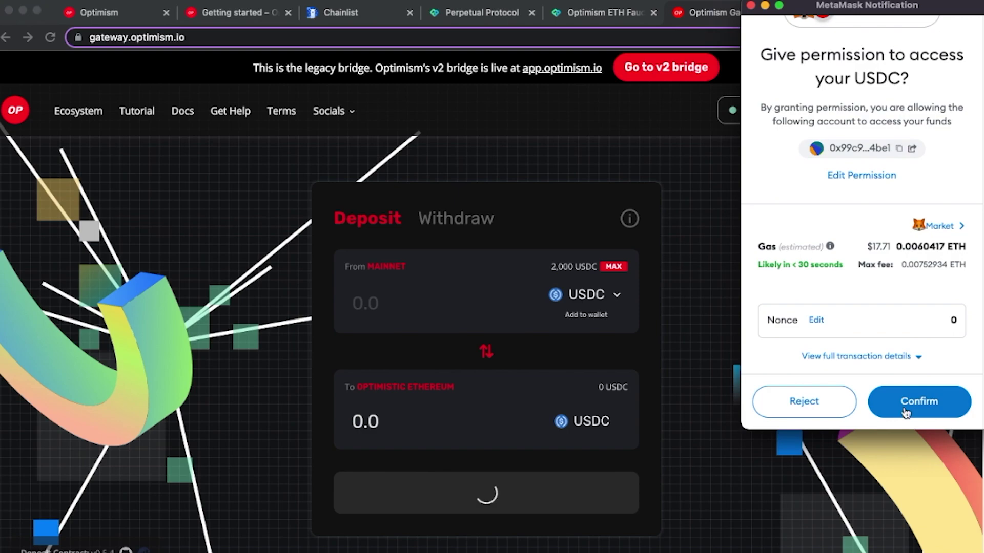
pyautogui.click(907, 404)
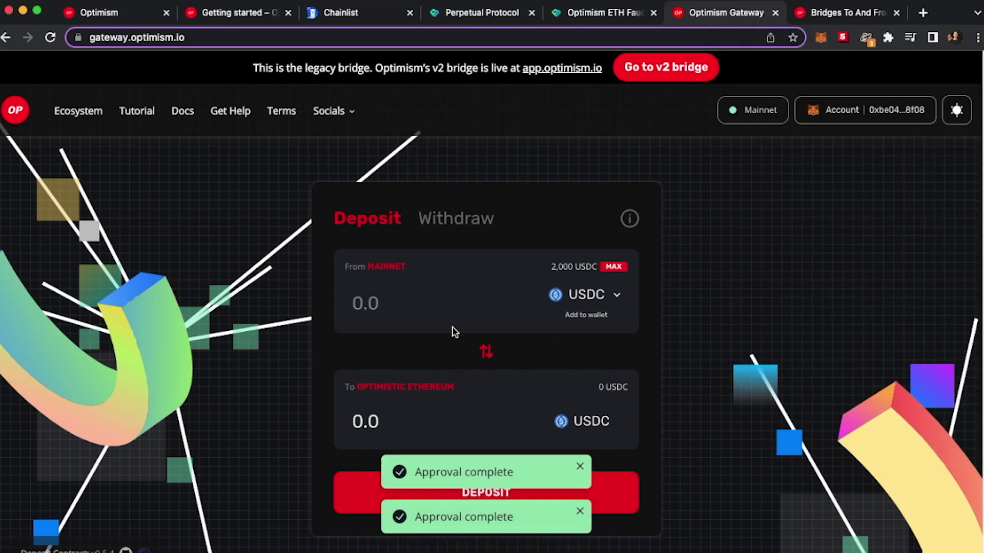
pyautogui.click(391, 302)
pyautogui.write('15')
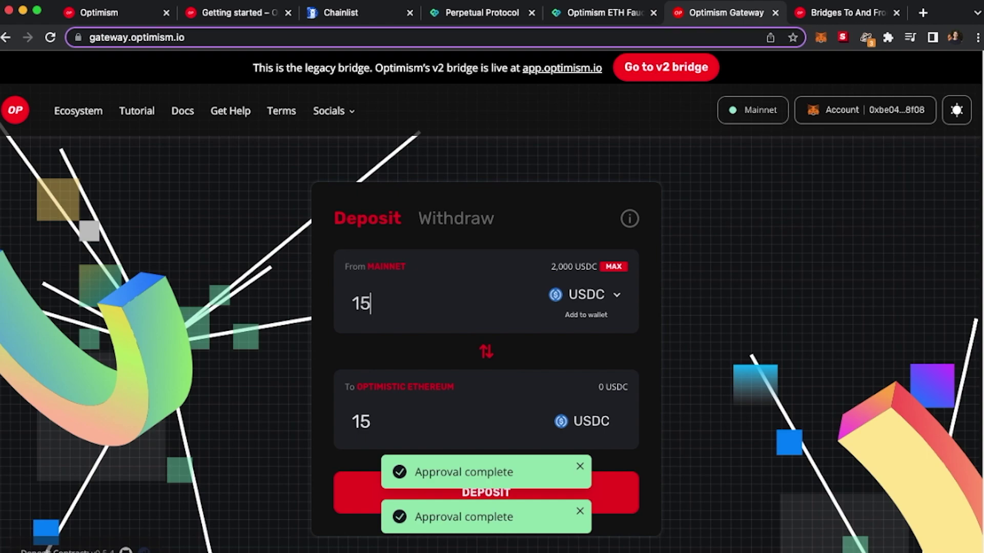
pyautogui.write('00')
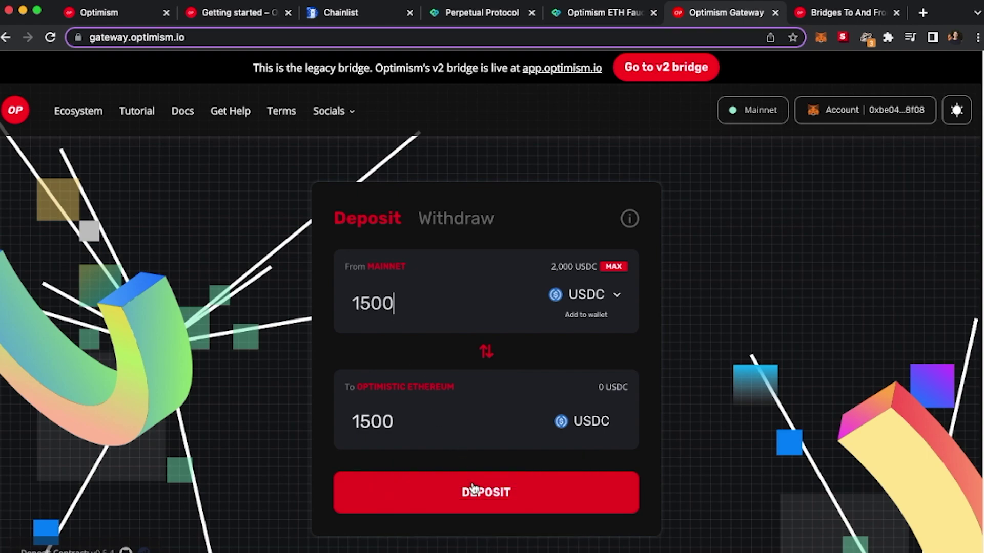
# Submit the 1,500 USDC deposit to Optimistic Ethereum and confirm it in MetaMask.
pyautogui.click(475, 490)
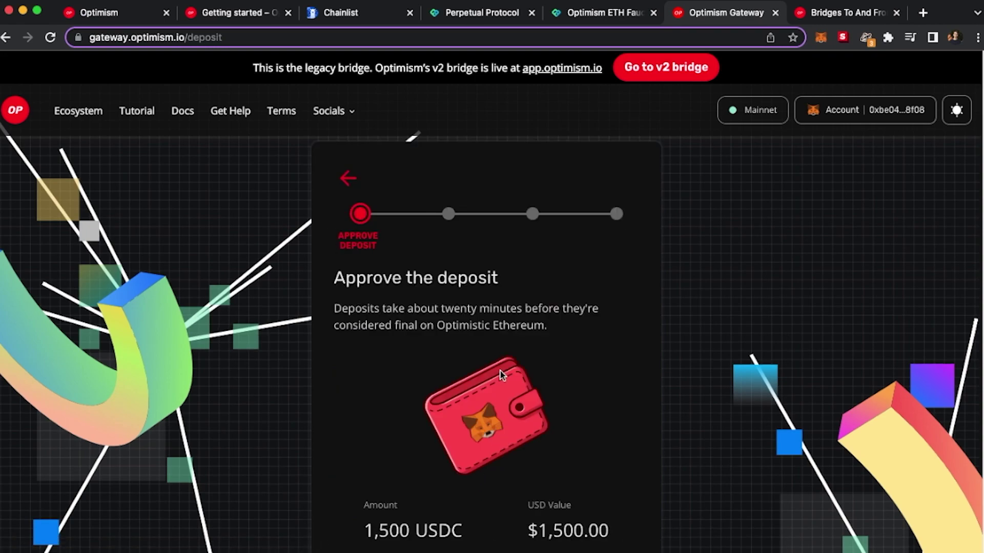
pyautogui.scroll(-3, 500, 372)
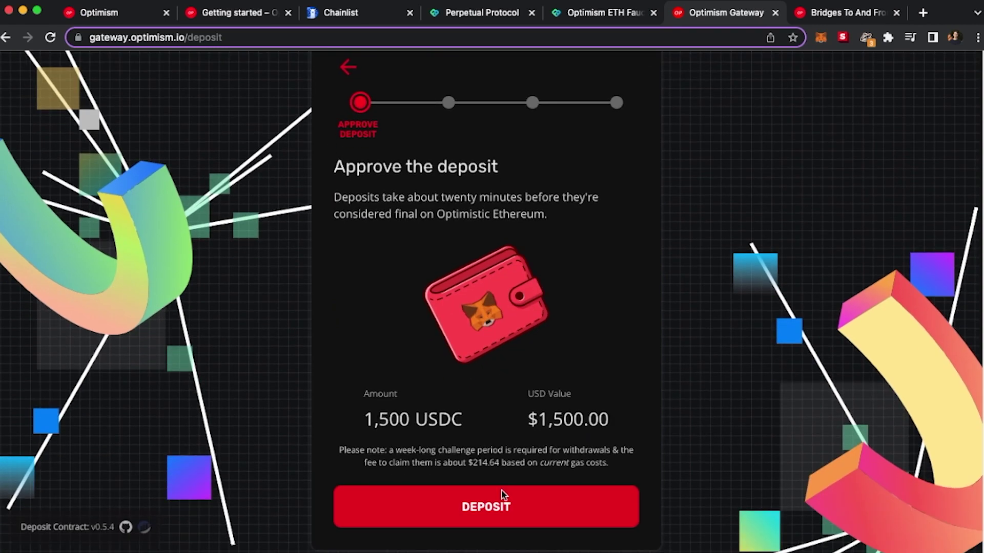
pyautogui.click(501, 500)
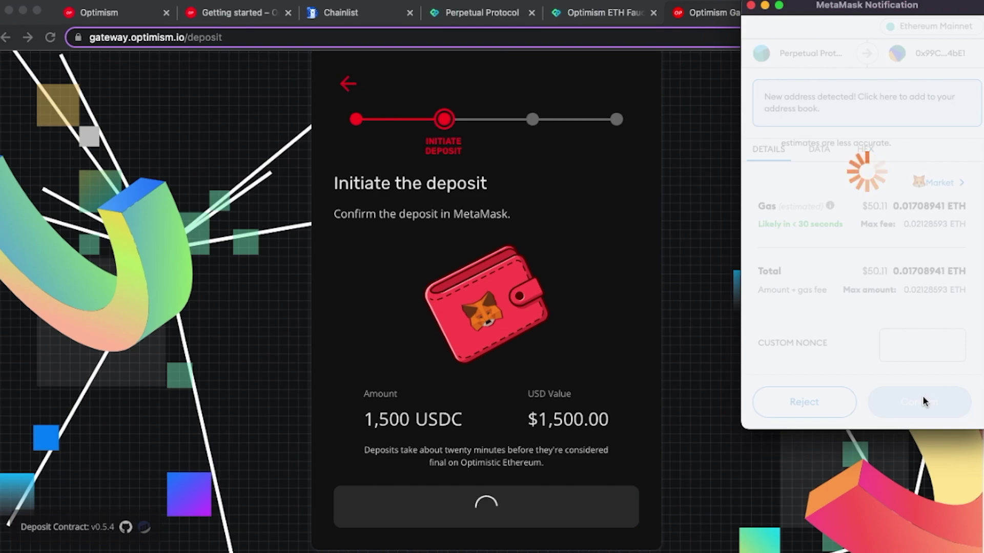
pyautogui.click(922, 399)
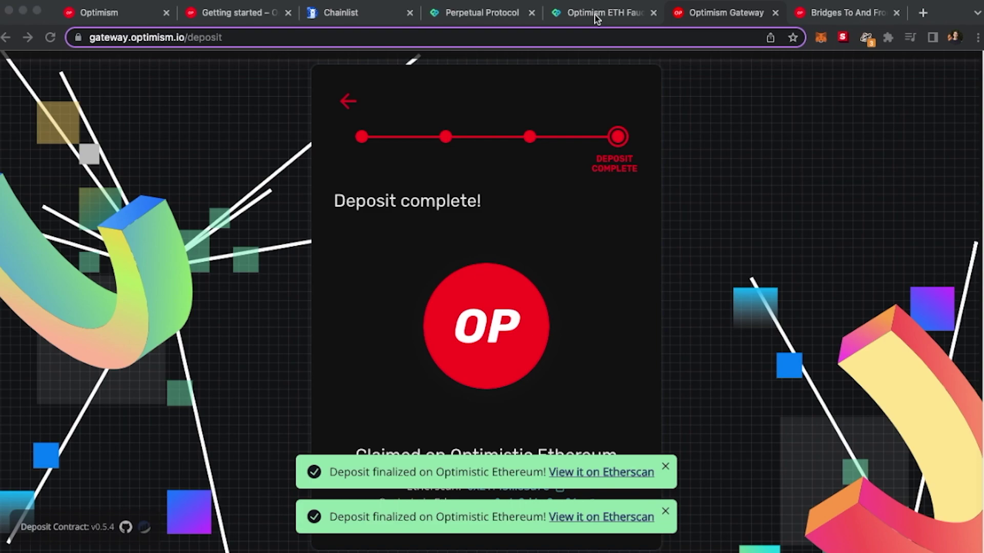
# Paste the wallet address into OptiFaucet and begin the 'I am human' check.
pyautogui.click(594, 15)
pyautogui.press('super+v')
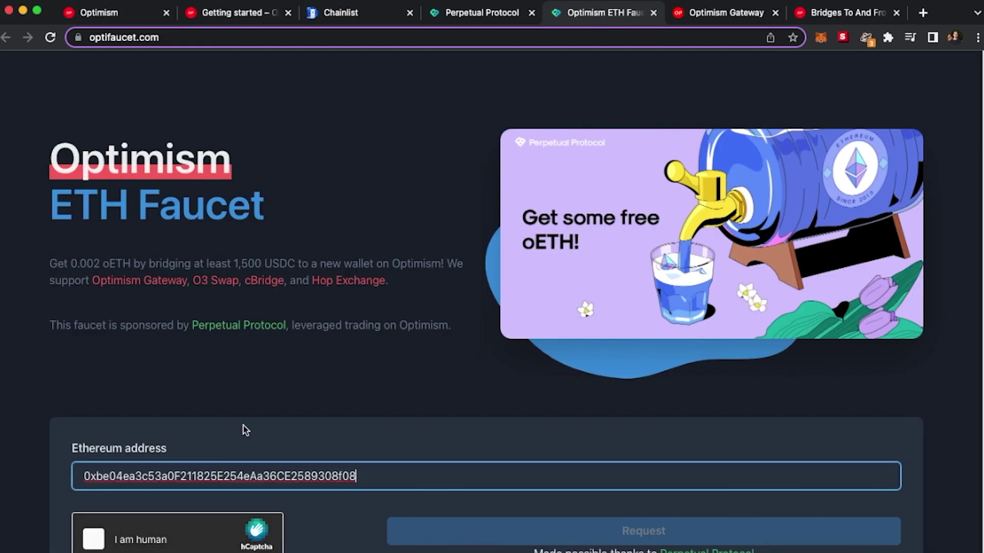
pyautogui.scroll(-1, 242, 422)
pyautogui.click(93, 506)
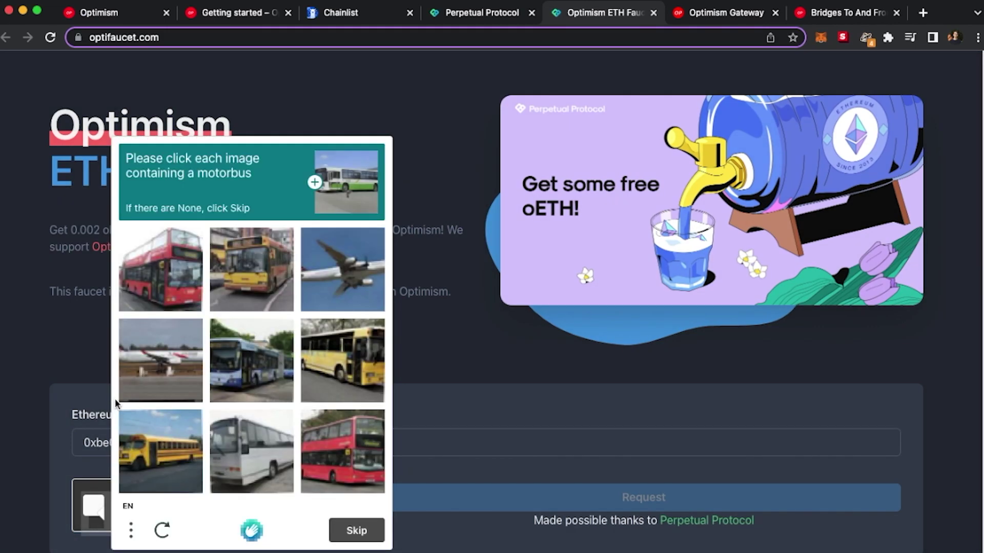
# Solve the motorbus hCaptcha and request 0.002 ETH from the faucet.
pyautogui.click(161, 269)
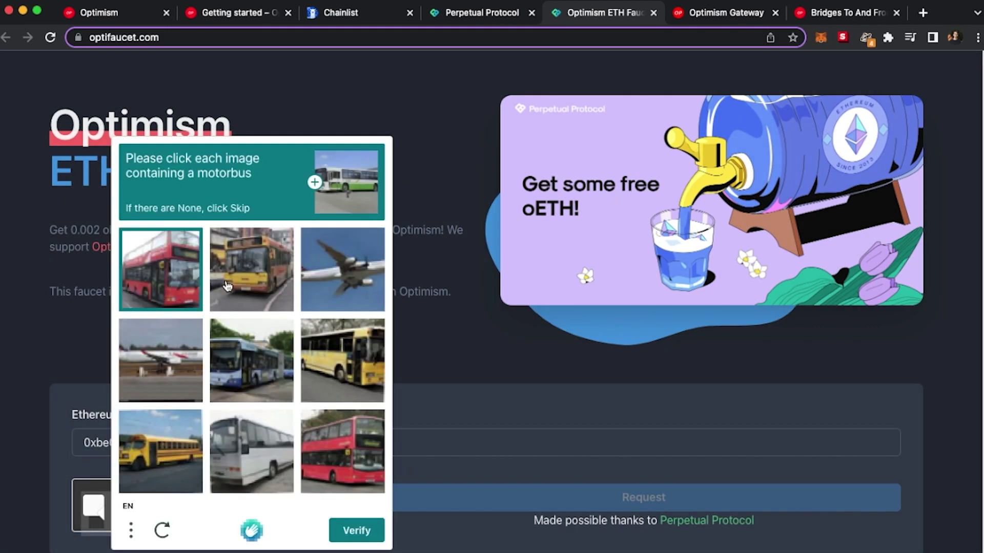
pyautogui.click(252, 269)
pyautogui.click(251, 360)
pyautogui.click(353, 361)
pyautogui.click(343, 452)
pyautogui.click(252, 452)
pyautogui.click(160, 452)
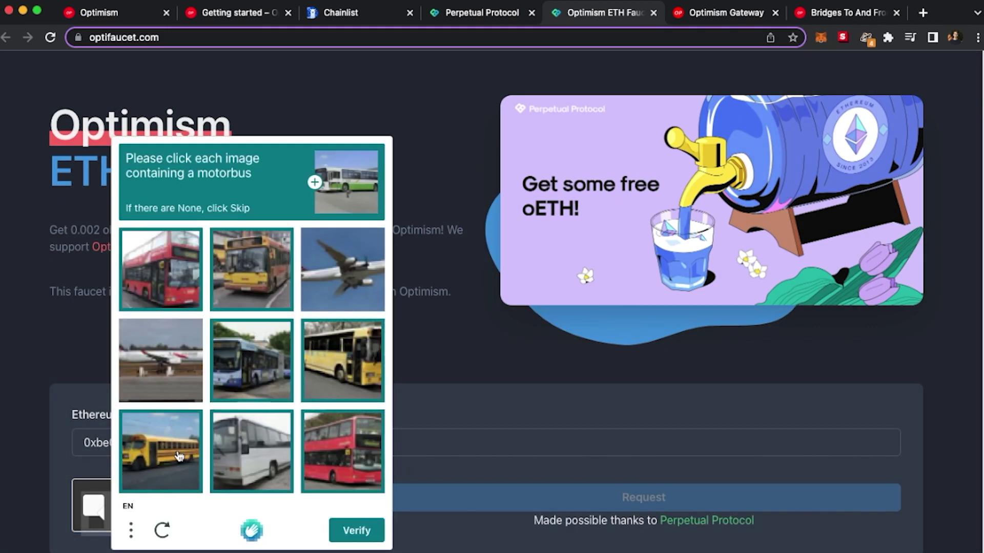
pyautogui.click(356, 531)
pyautogui.click(621, 498)
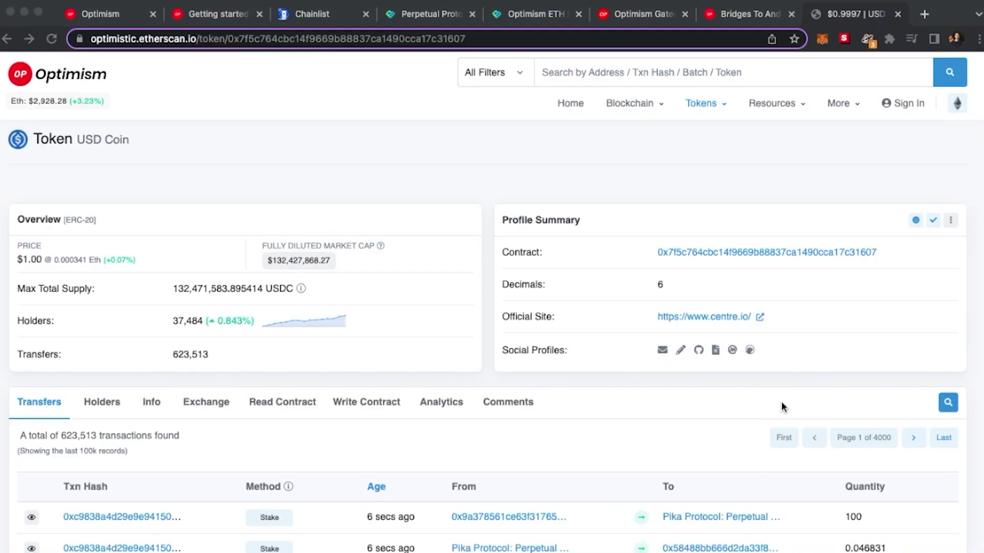
# Import the USDC contract address into MetaMask, then return to Perpetual Protocol.
pyautogui.click(886, 252)
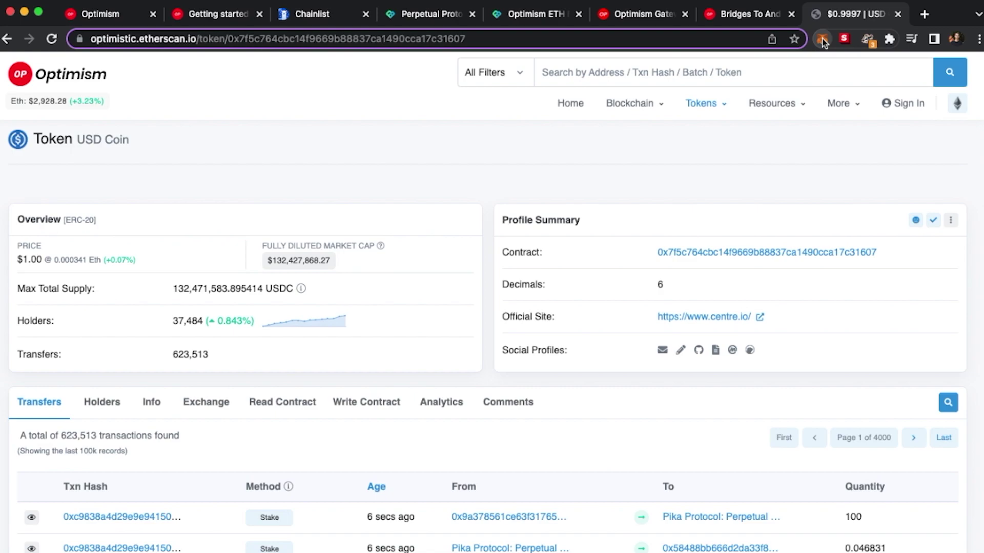
pyautogui.click(823, 39)
pyautogui.click(708, 429)
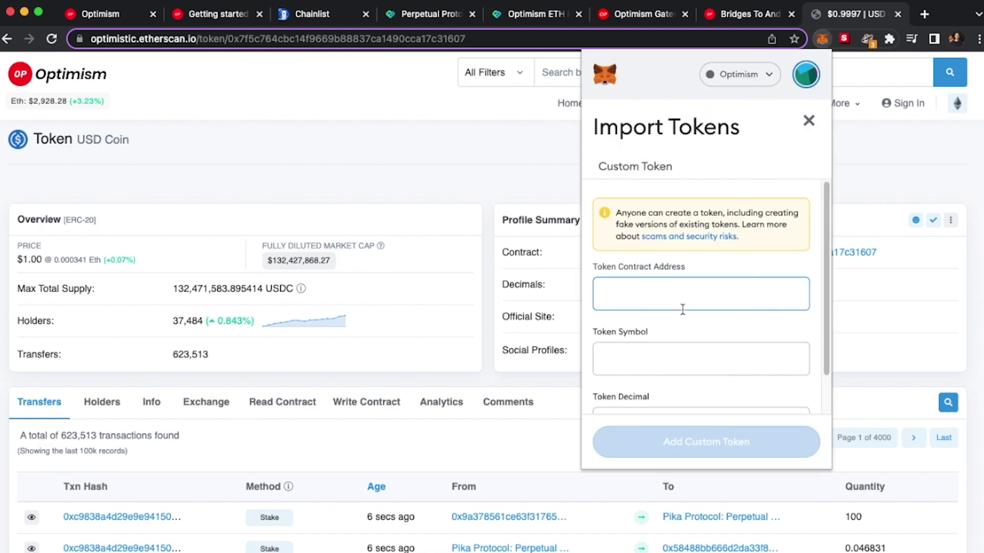
pyautogui.hotkey('ctrl', 'v')
pyautogui.click(687, 443)
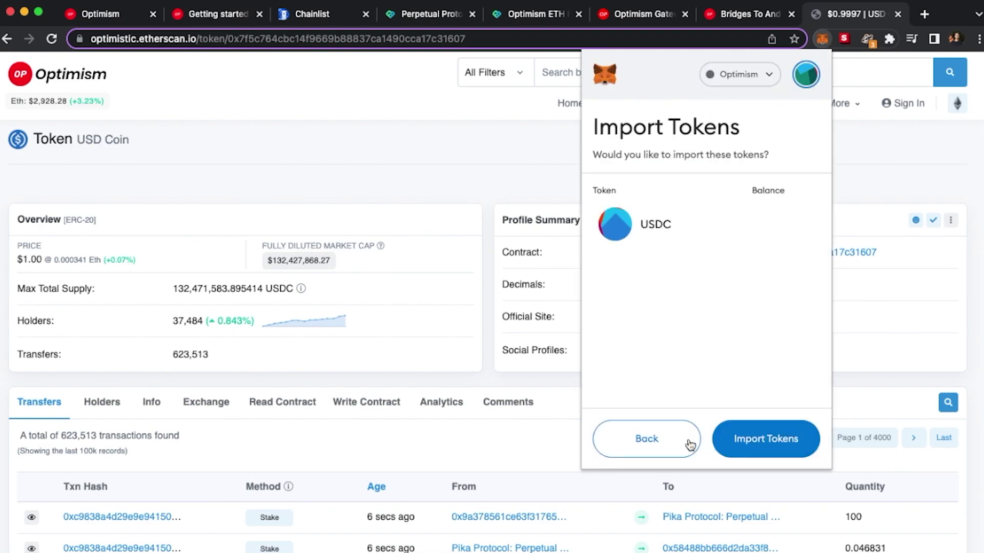
pyautogui.click(762, 439)
pyautogui.click(629, 124)
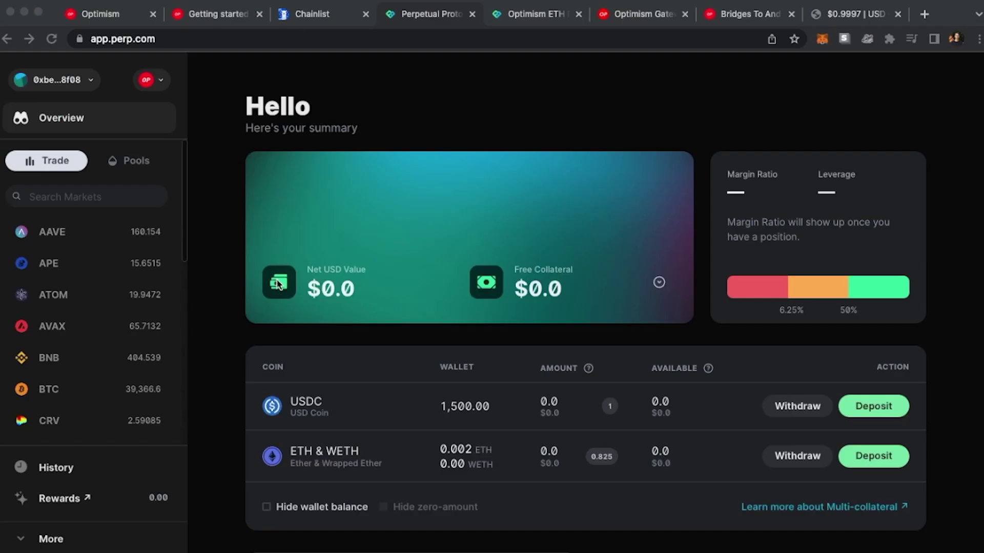
pyautogui.click(427, 14)
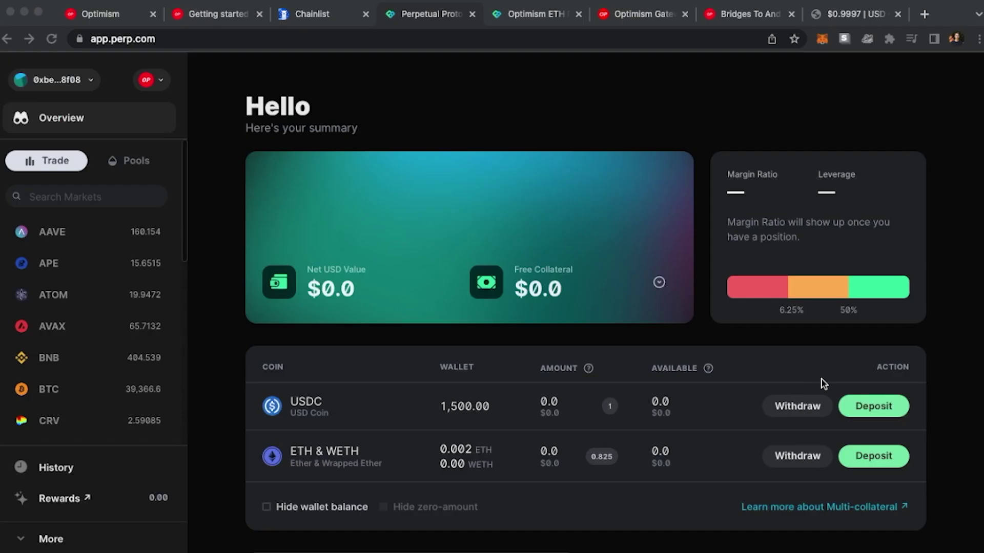
# Approve Perpetual Protocol to spend the full USDC balance in MetaMask.
pyautogui.click(854, 407)
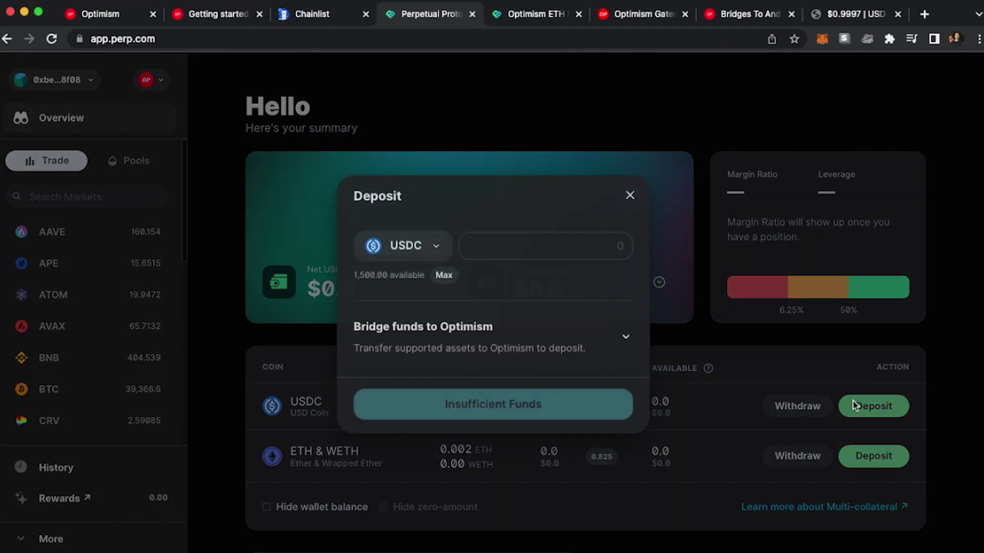
pyautogui.click(441, 277)
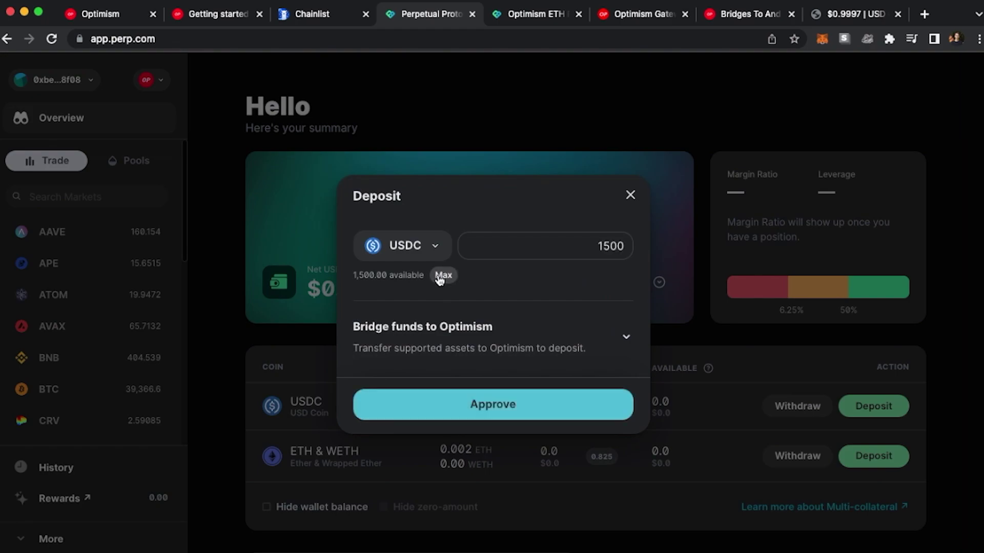
pyautogui.click(500, 406)
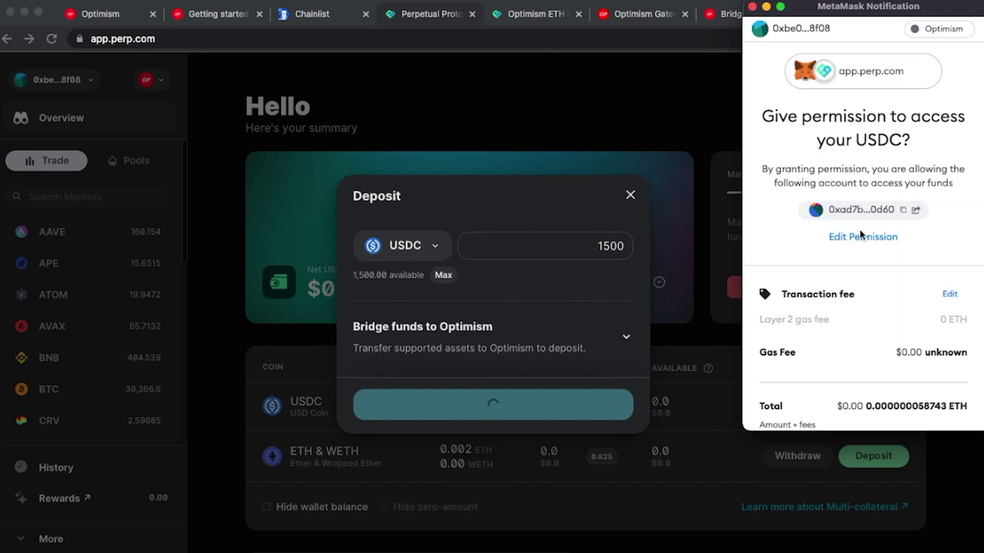
pyautogui.scroll(-3, 861, 235)
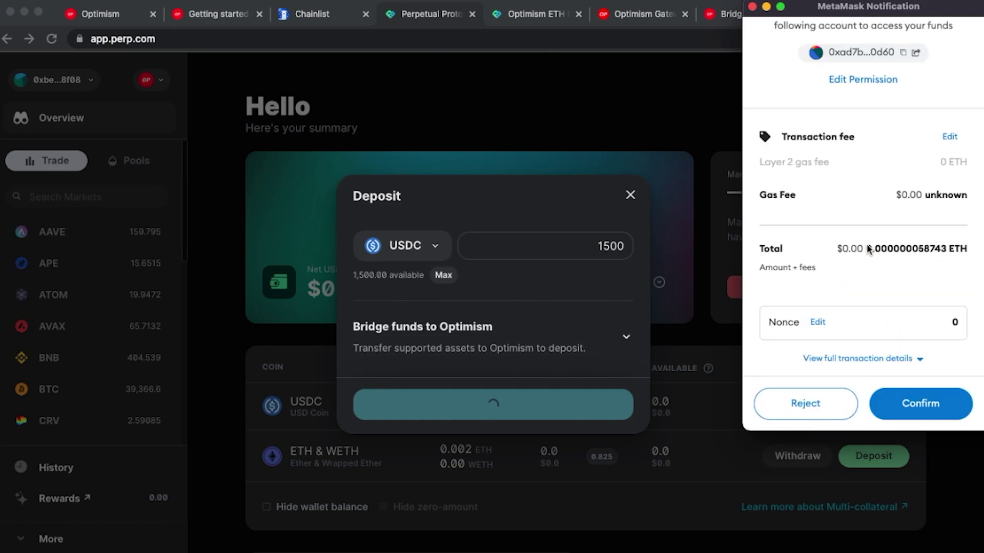
pyautogui.click(904, 409)
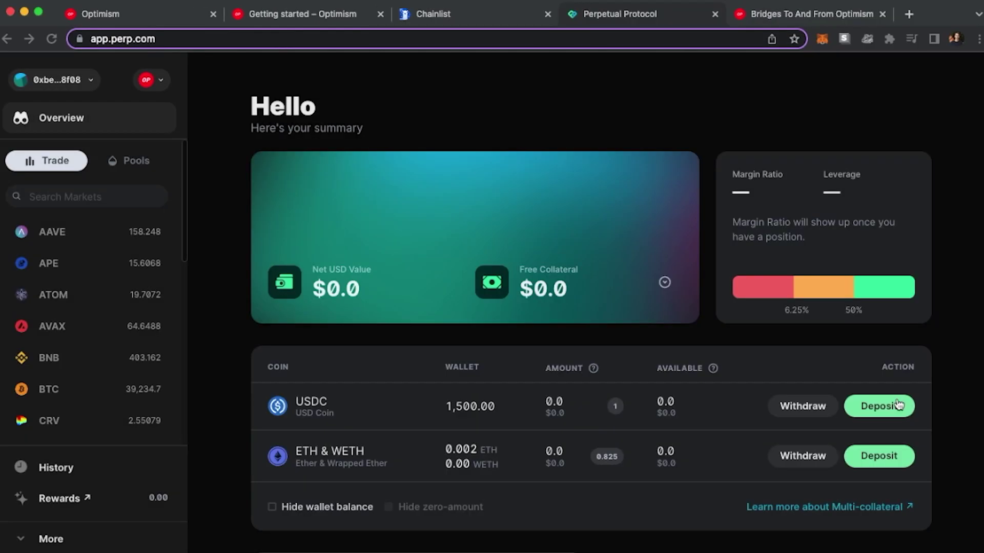
# Skip the low-ETH warning and deposit the full 1500 USDC, confirming in MetaMask.
pyautogui.click(895, 406)
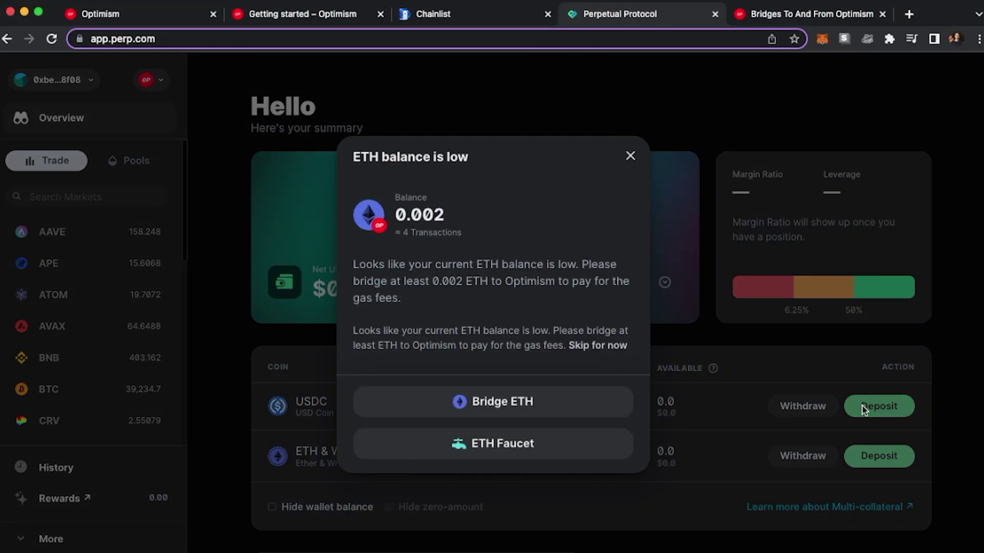
pyautogui.click(591, 346)
pyautogui.click(442, 275)
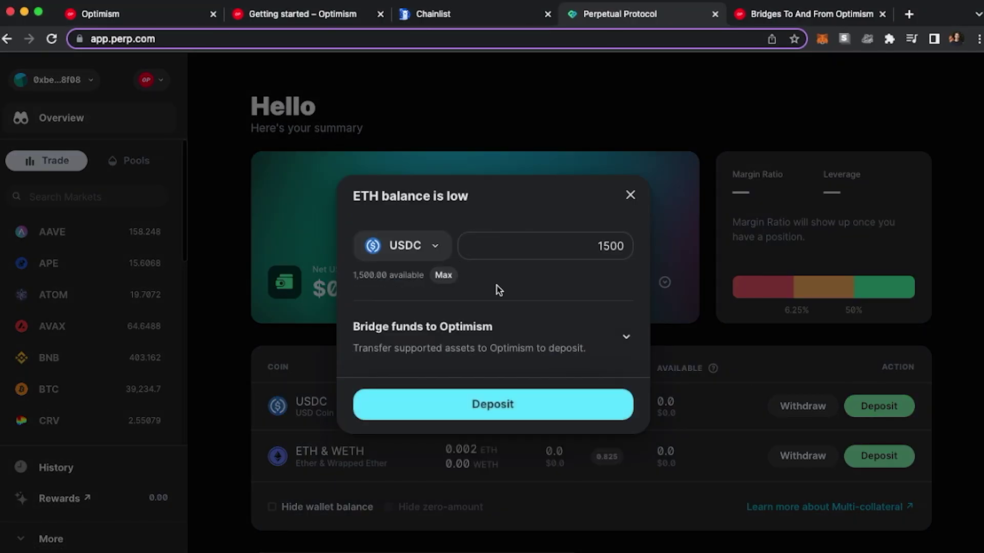
pyautogui.click(500, 405)
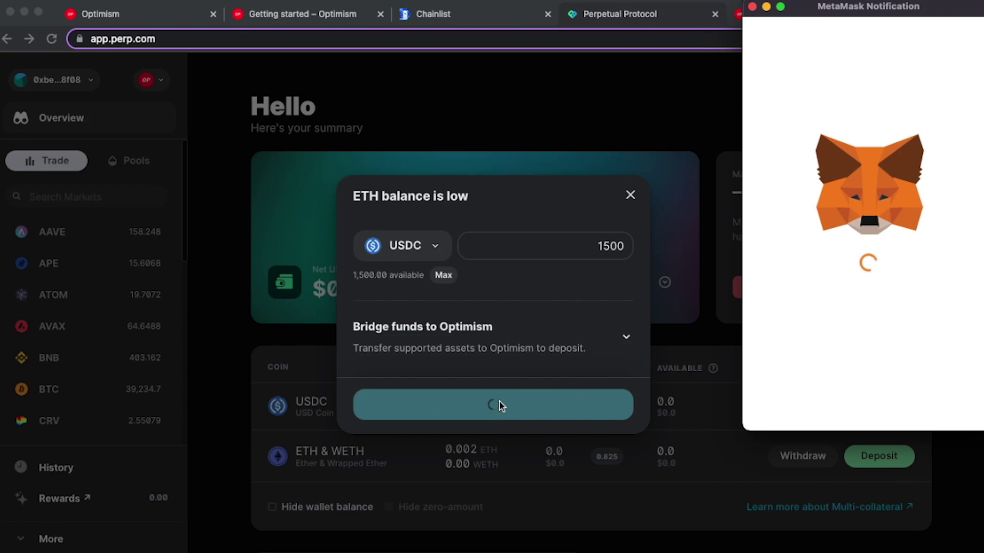
pyautogui.click(916, 408)
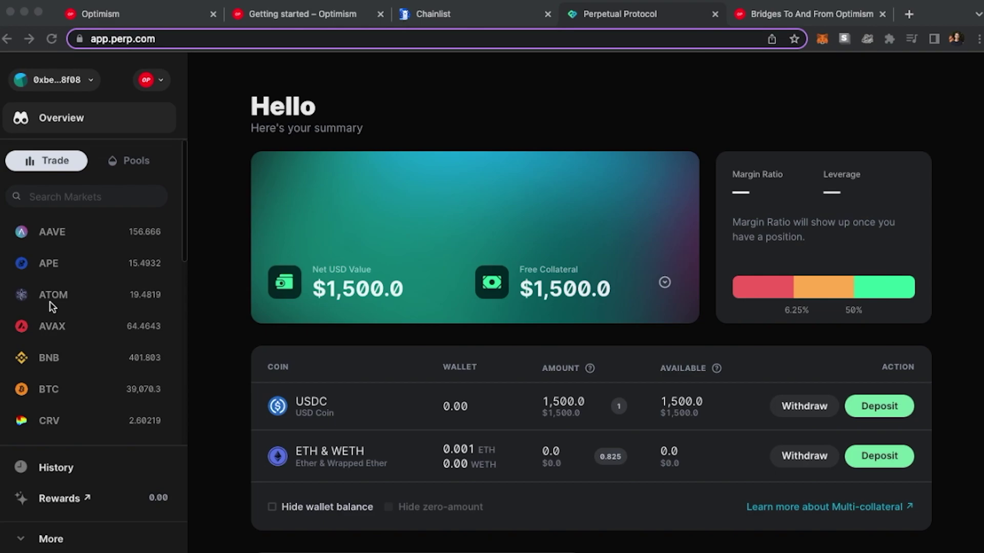
# Open the USDC deposit dialog and follow its Li.finance link for bridging USDC to Optimism.
pyautogui.click(923, 406)
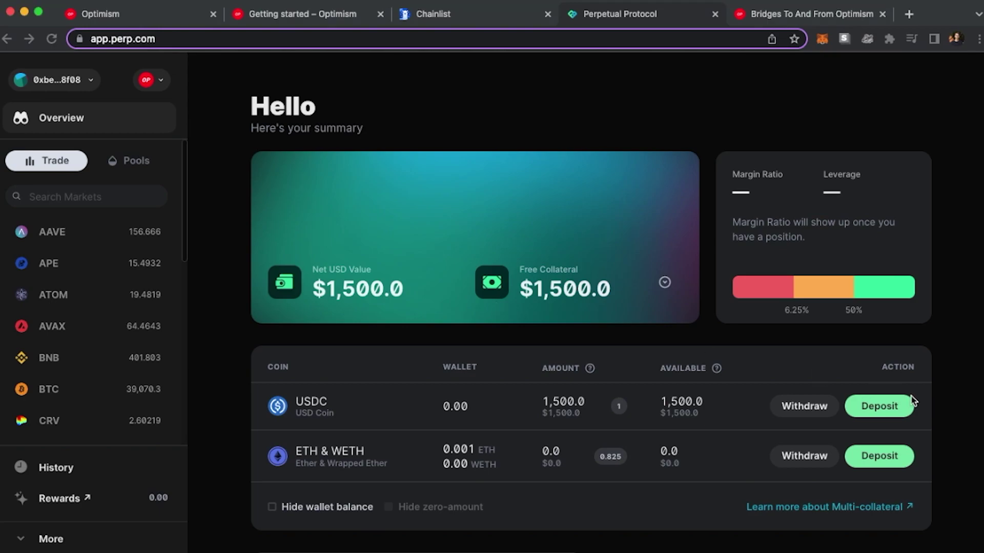
pyautogui.click(886, 408)
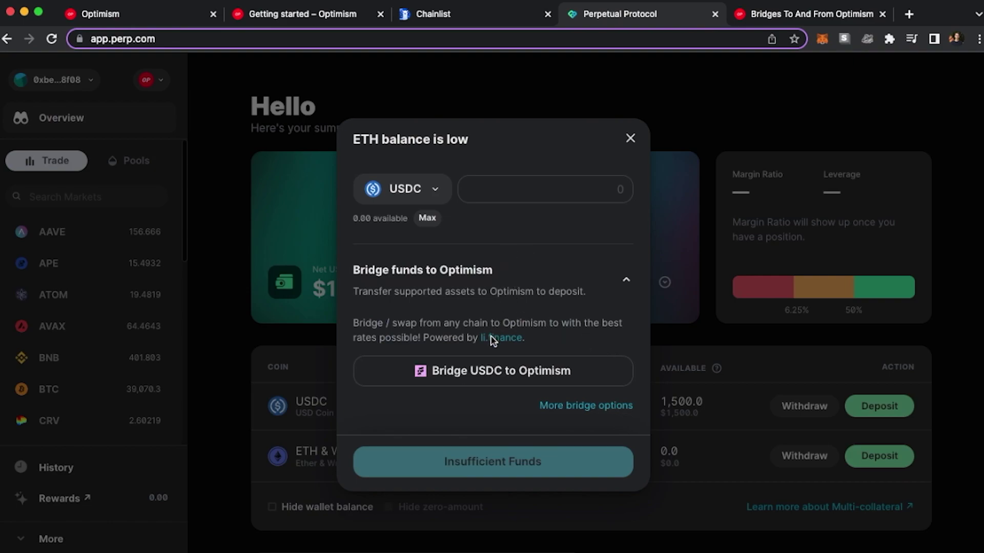
pyautogui.click(508, 384)
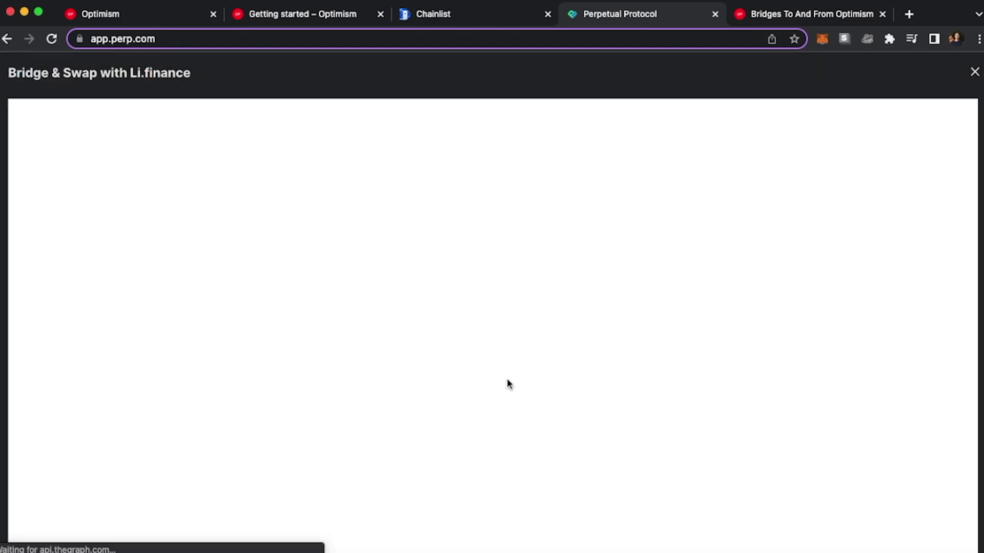
# Keep Ethereum as LI.FI's source chain and switch MetaMask to Ethereum for the 100 USDC transfer.
pyautogui.click(474, 274)
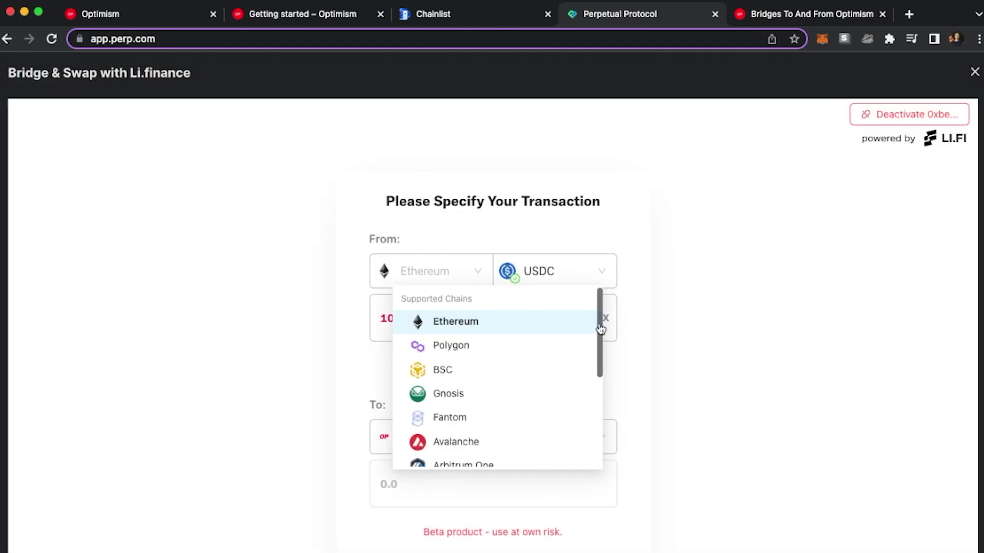
pyautogui.moveTo(601, 367); pyautogui.dragTo(602, 429)
pyautogui.scroll(-2, 600, 430)
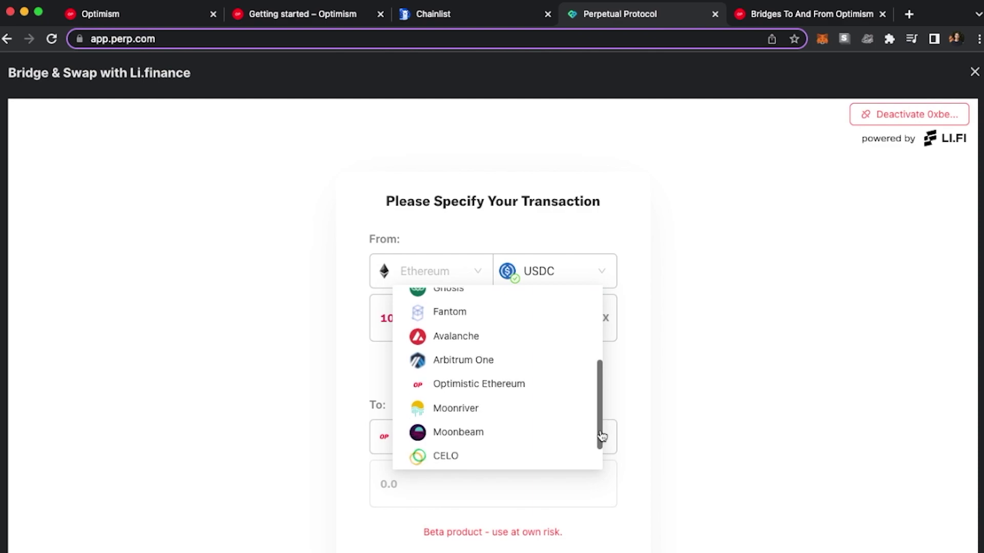
pyautogui.click(697, 287)
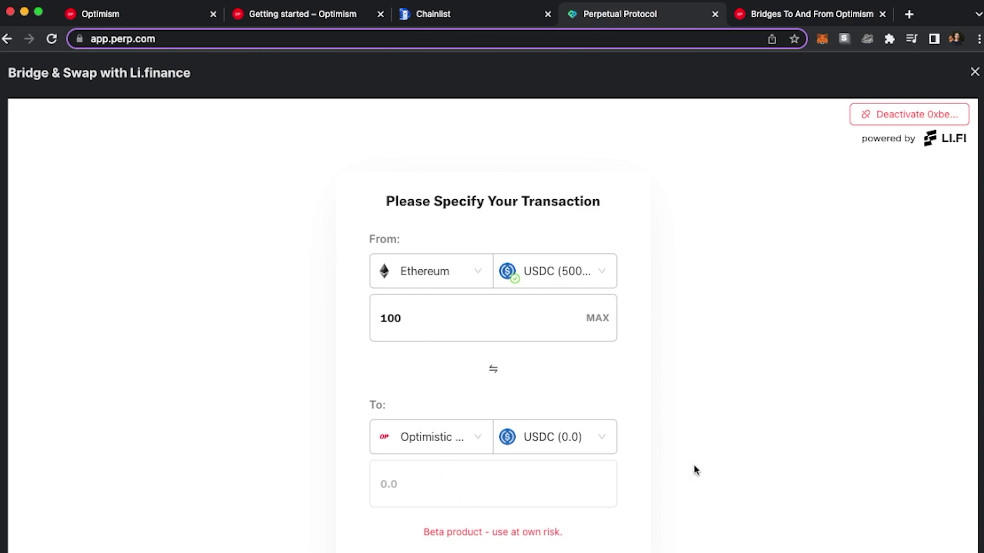
pyautogui.scroll(-2, 696, 469)
pyautogui.scroll(-3, 696, 469)
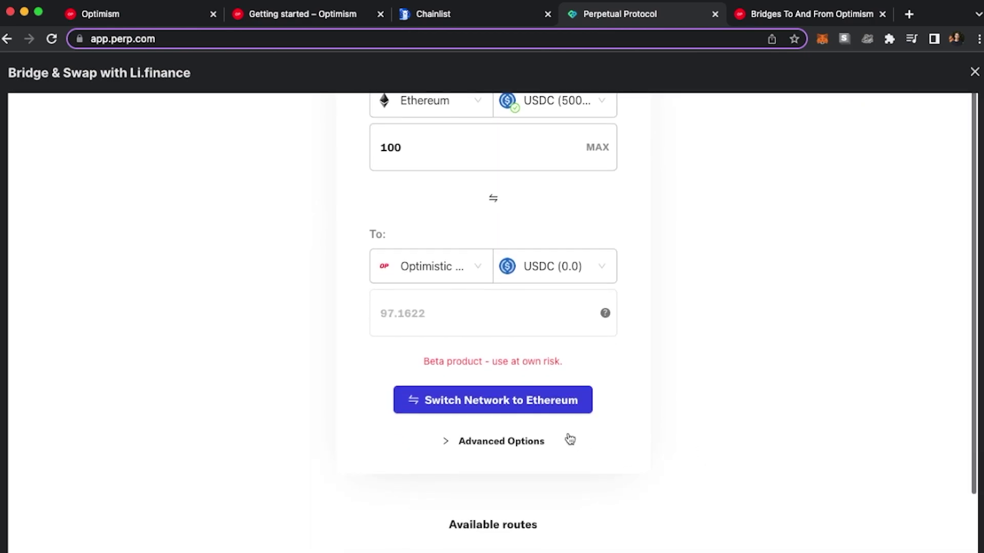
pyautogui.click(516, 402)
pyautogui.click(918, 407)
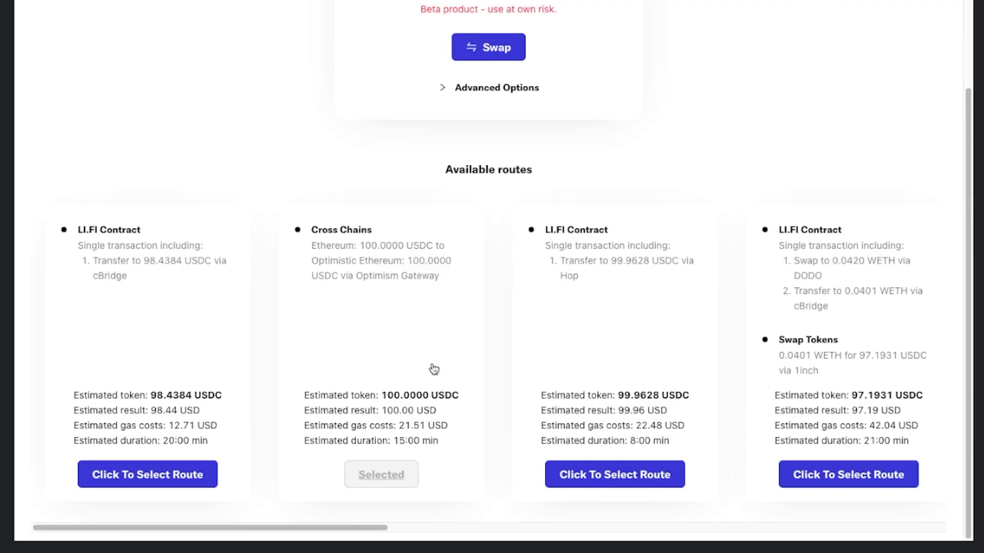
pyautogui.click(489, 93)
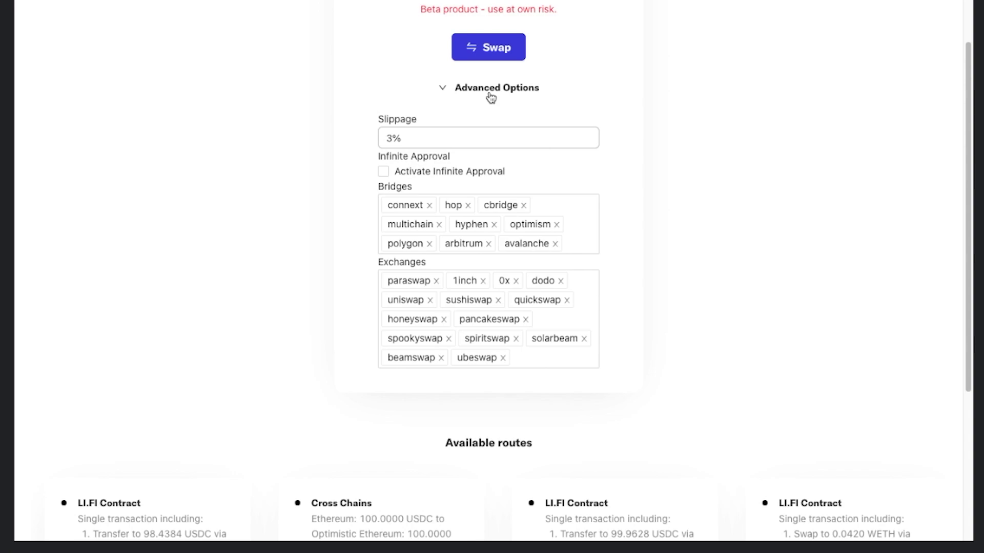
pyautogui.click(489, 92)
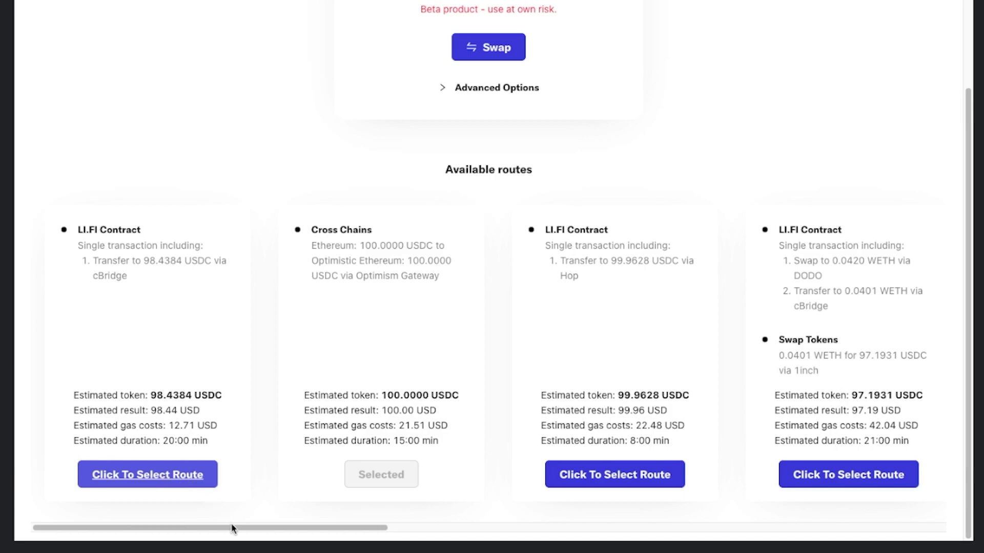
pyautogui.moveTo(234, 528); pyautogui.dragTo(800, 525)
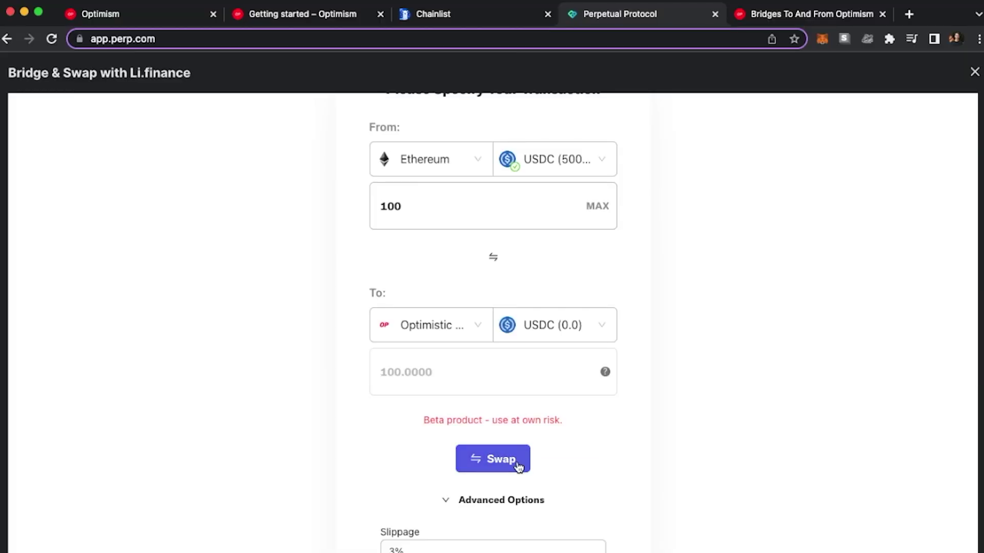
pyautogui.click(518, 467)
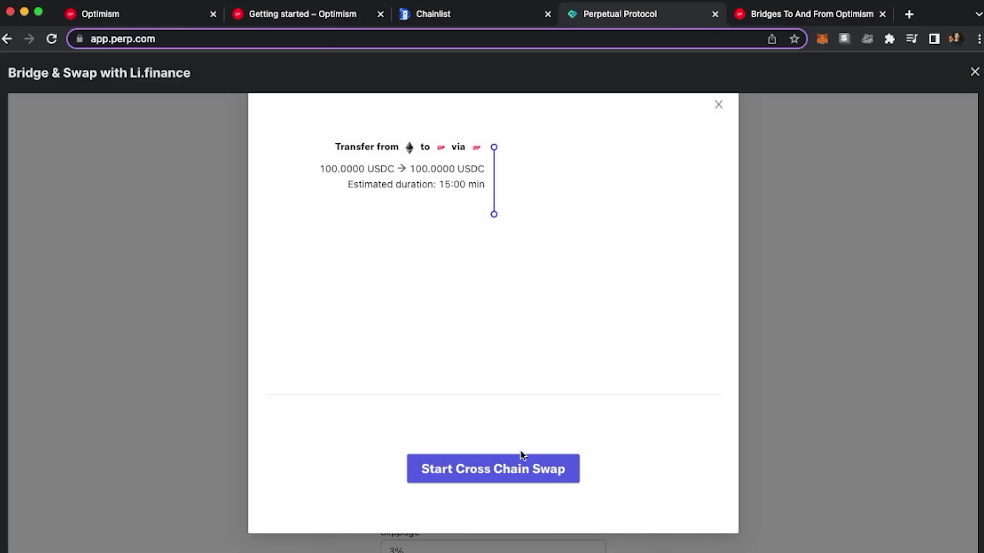
# Start the LI.FI transfer of 100 USDC to Optimism and confirm it in MetaMask.
pyautogui.click(509, 467)
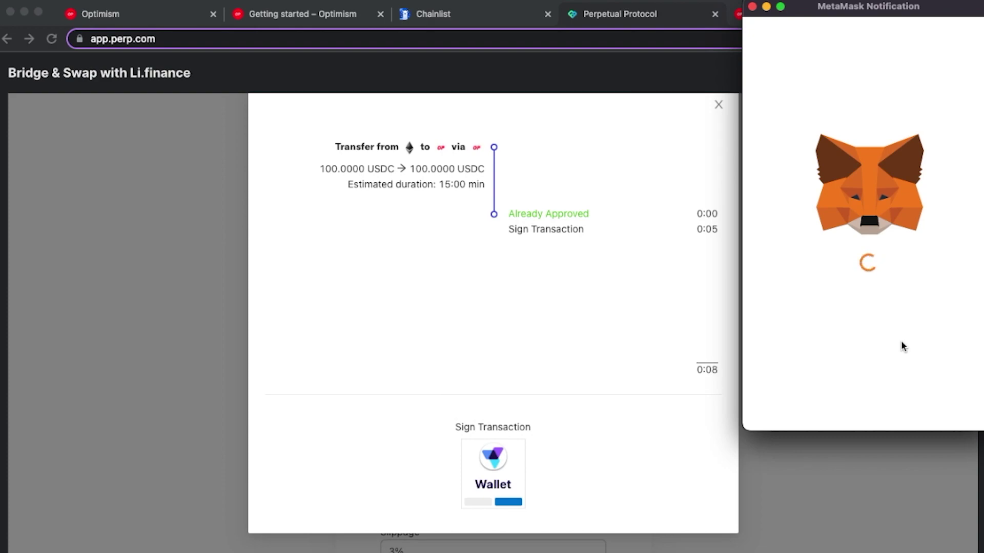
pyautogui.click(918, 417)
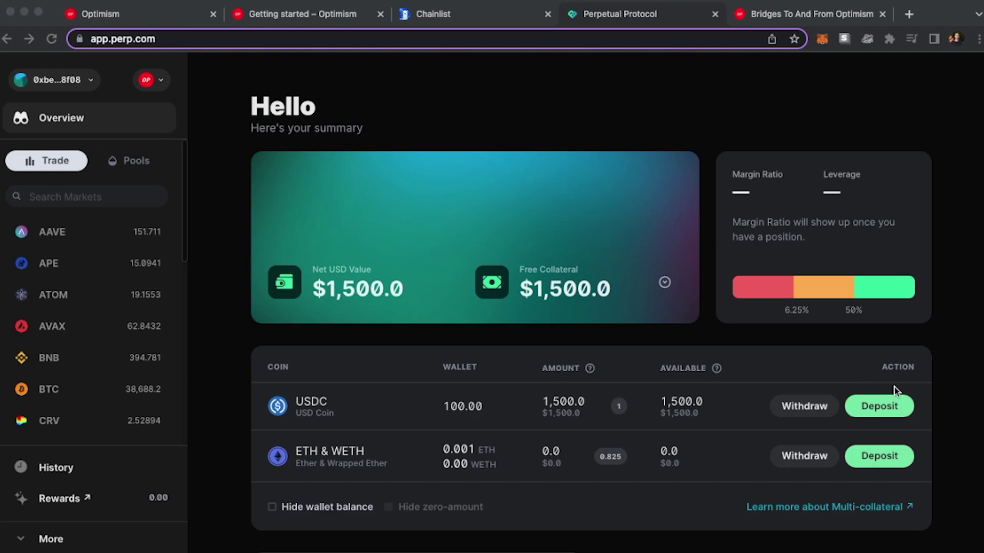
# Open the USDC deposit form, expand 'Bridge funds to Optimism' and list the USDC bridge services.
pyautogui.click(876, 408)
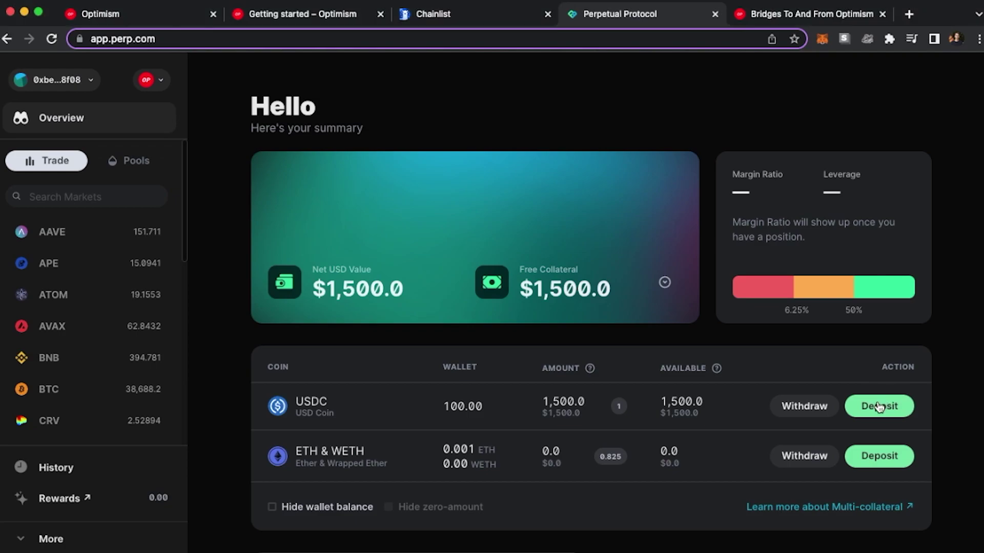
pyautogui.click(874, 407)
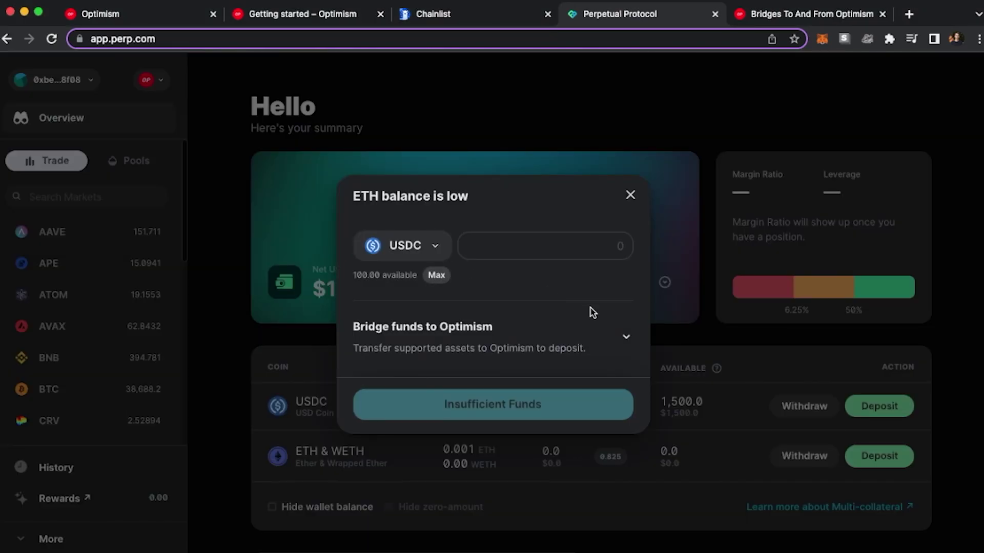
pyautogui.click(625, 343)
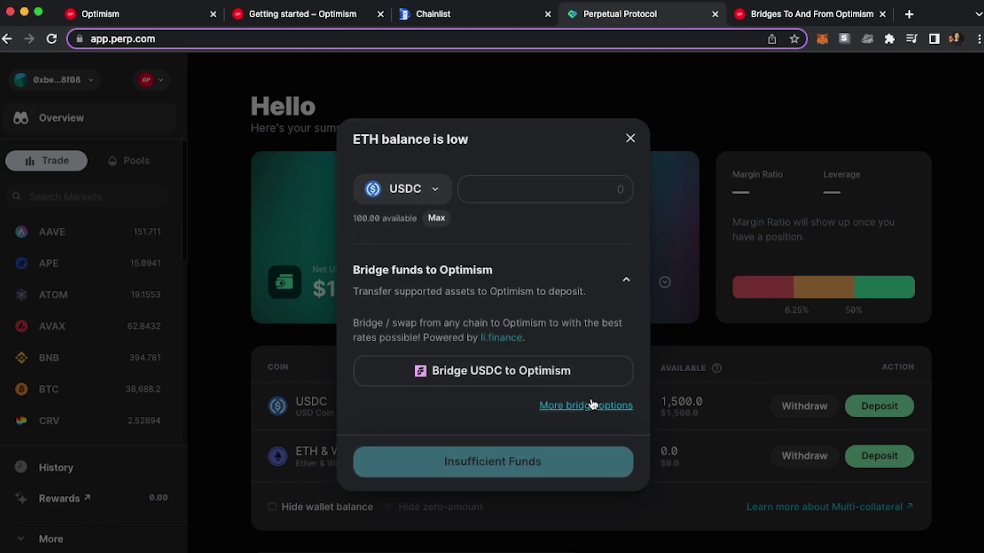
pyautogui.click(591, 405)
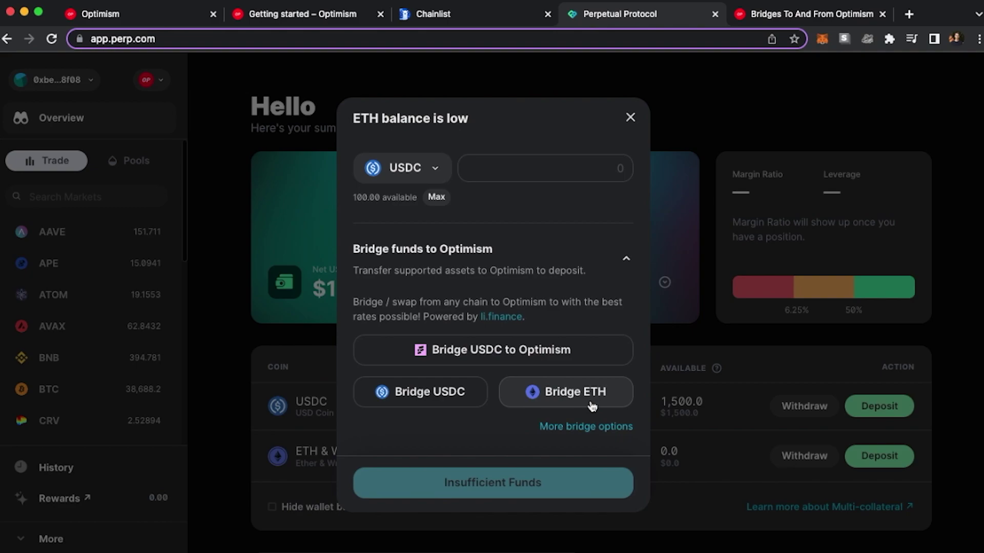
pyautogui.click(428, 393)
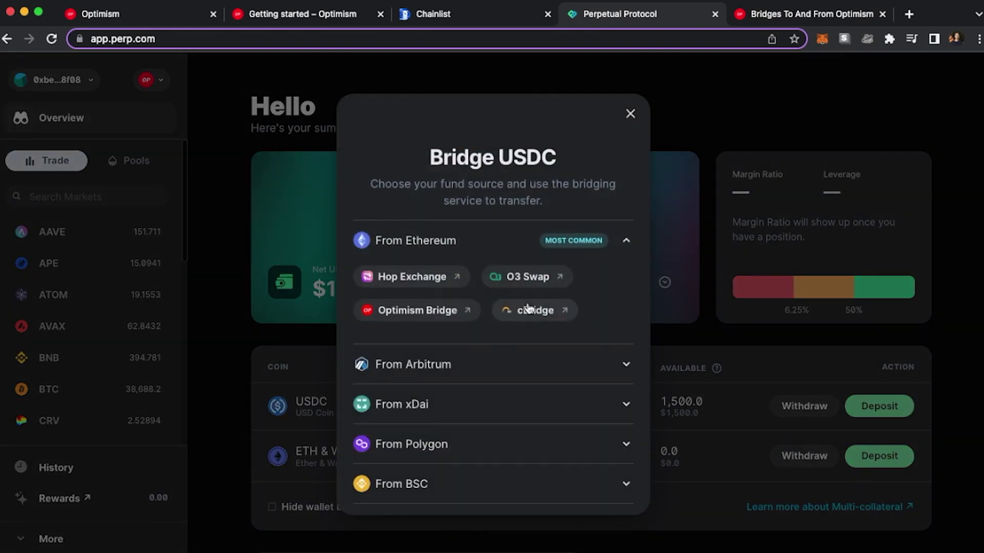
# Collapse the From Ethereum USDC sources and expand the From Arbitrum services.
pyautogui.click(627, 243)
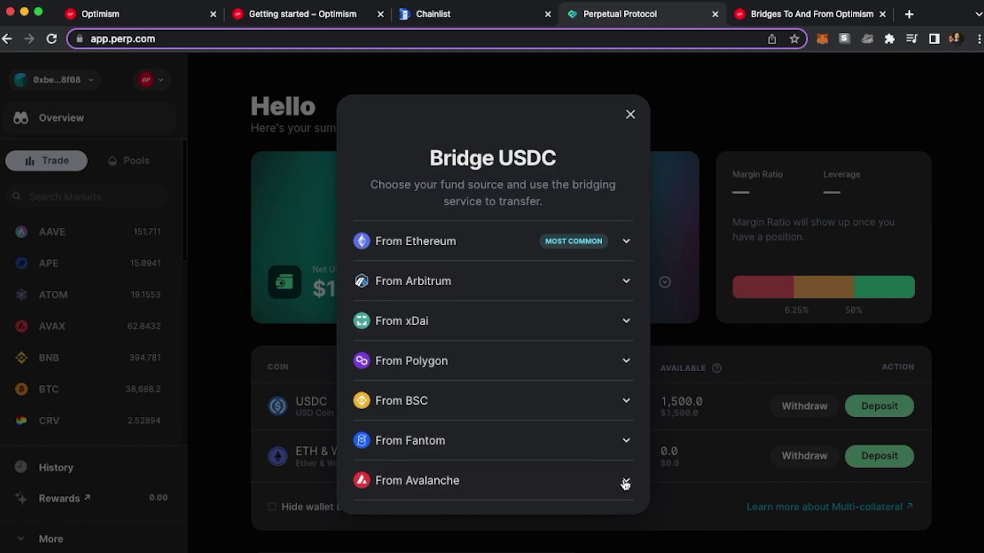
pyautogui.click(623, 282)
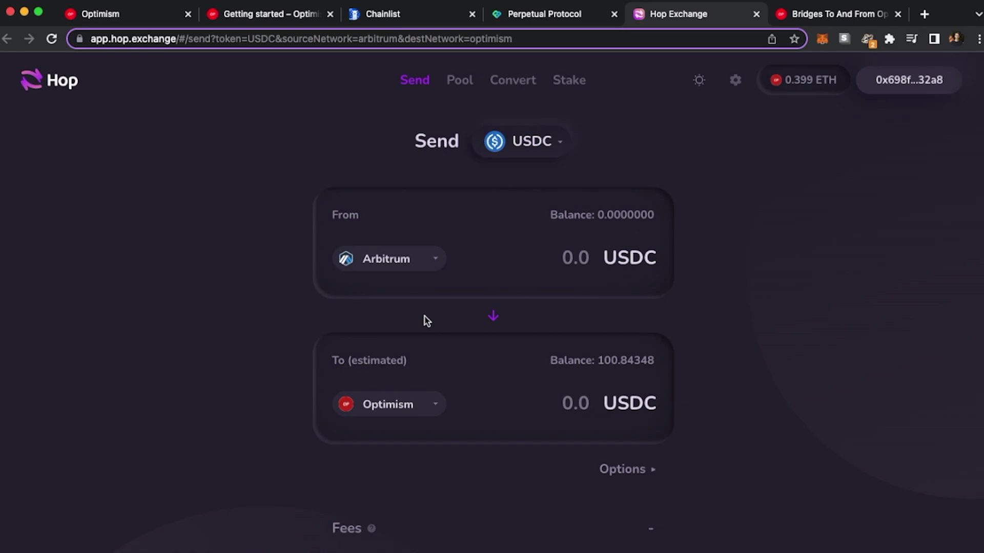
# Close the Hop Exchange tab and open the Bridge ETH services list.
pyautogui.press('super+w')
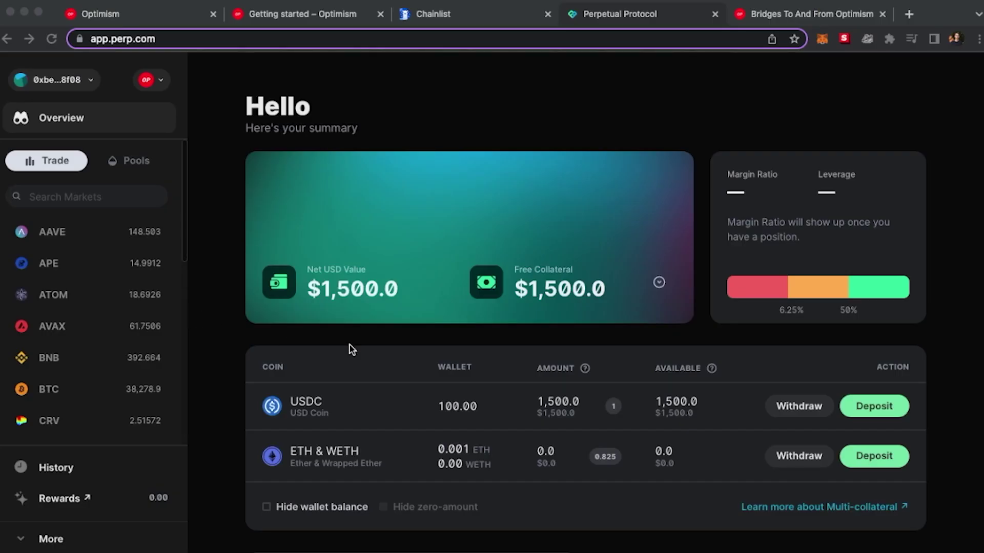
pyautogui.click(874, 455)
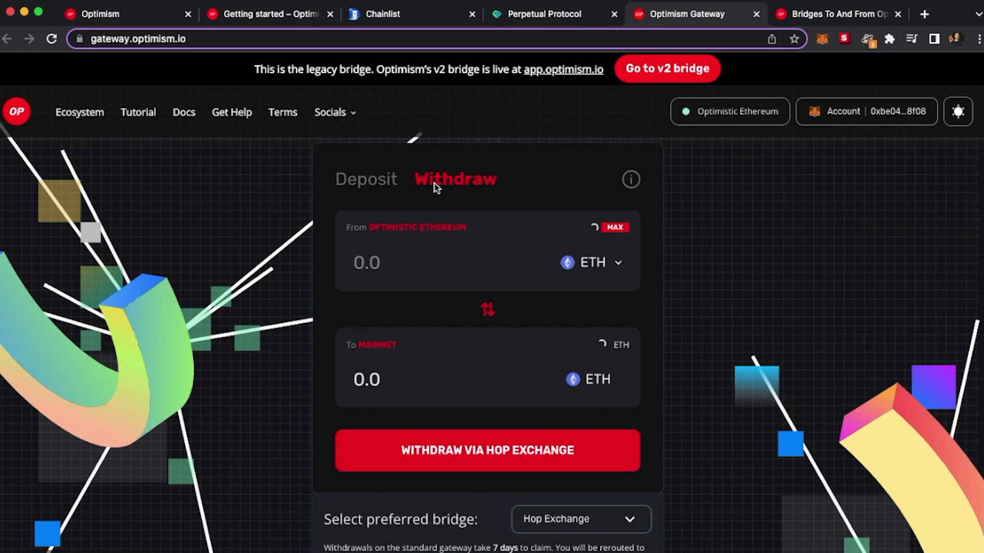
# Switch the Optimism Gateway to Deposit, approve the Mainnet switch, then return to Bridge ETH options.
pyautogui.click(376, 178)
pyautogui.click(927, 402)
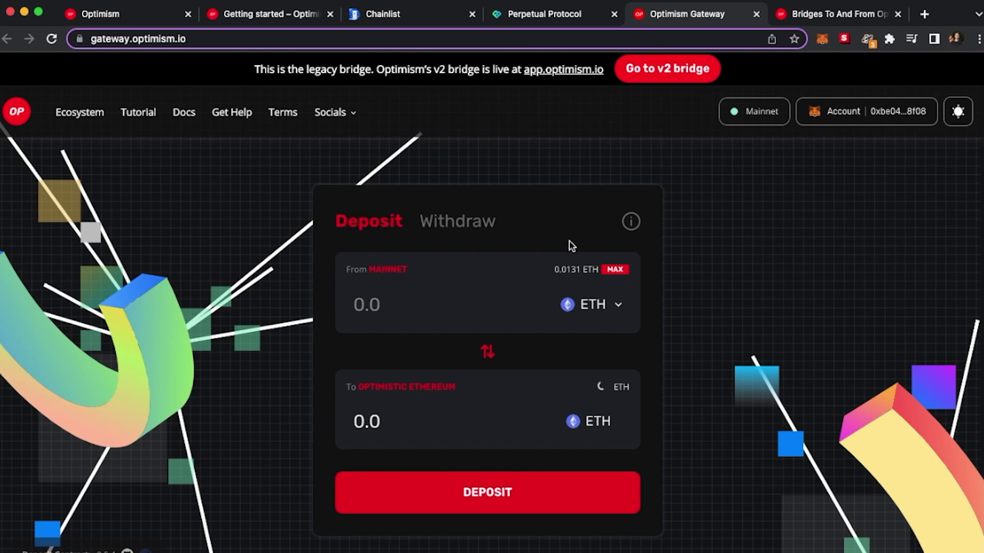
pyautogui.hotkey('ctrl', 'w')
pyautogui.click(869, 456)
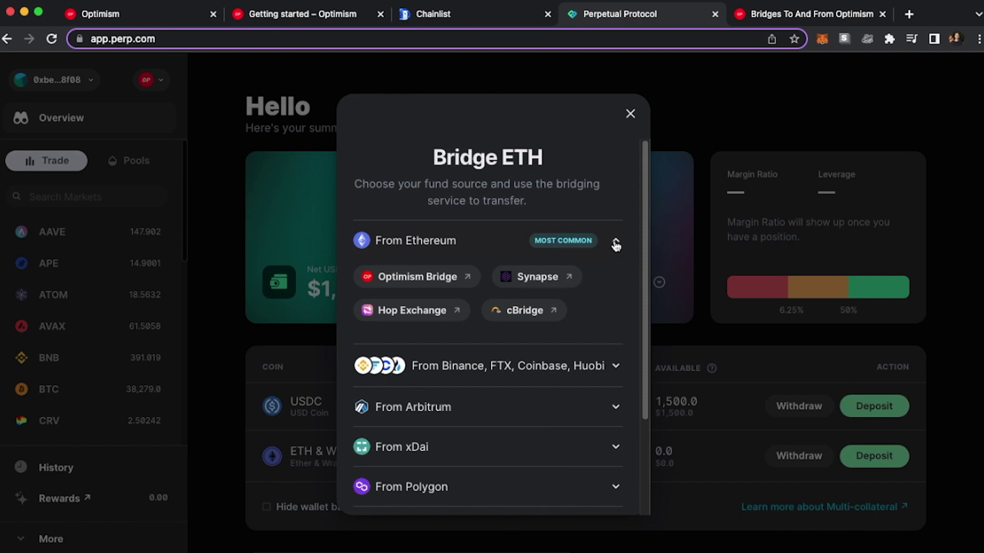
# Review the Binance/FTX/Coinbase/Huobi and Arbitrum ETH sources, then close the Bridge ETH dialog.
pyautogui.click(613, 366)
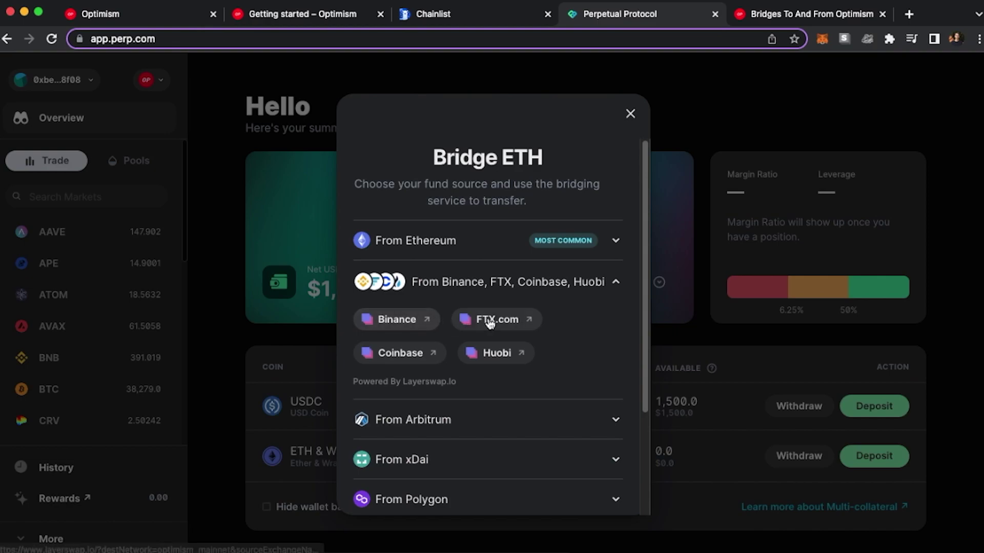
pyautogui.click(615, 419)
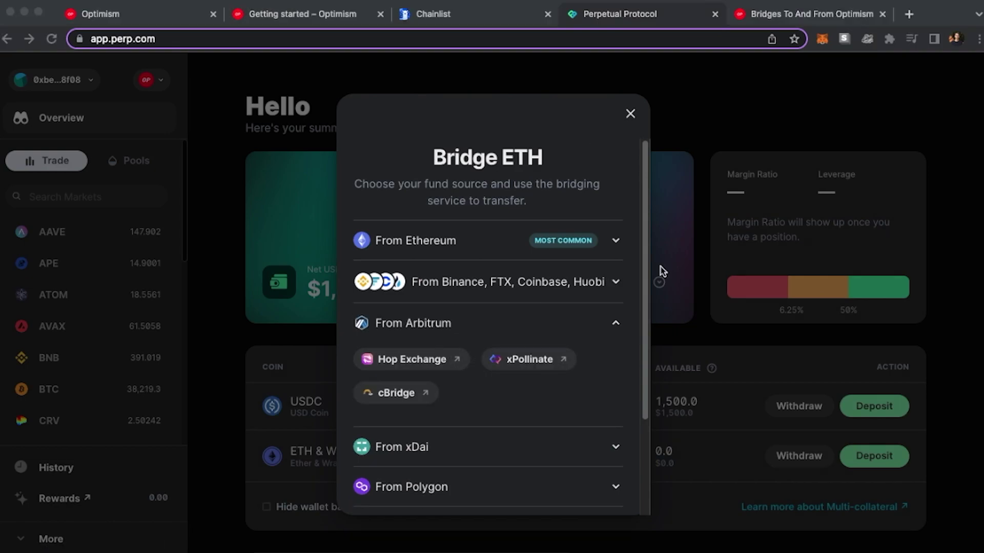
pyautogui.click(630, 115)
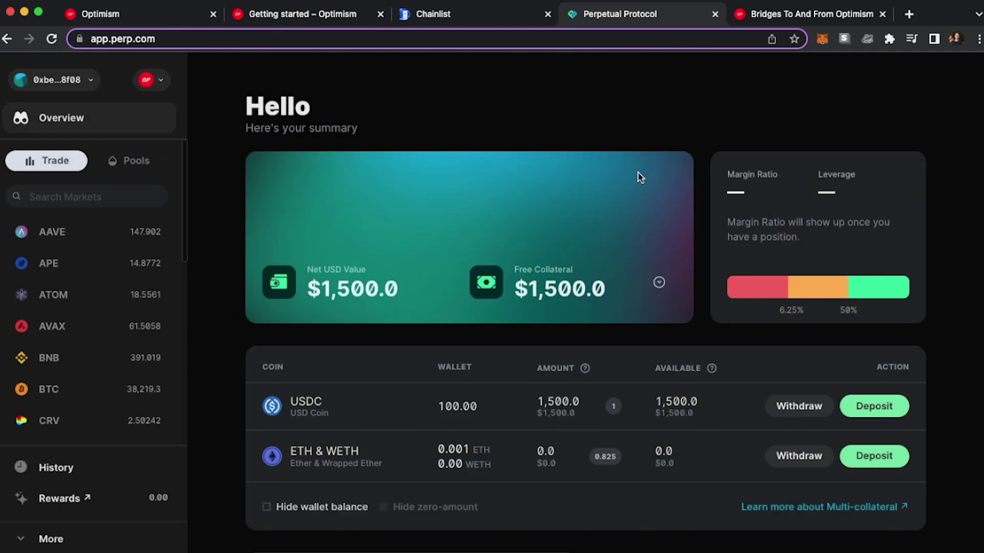
# Switch to the Optimism 'Bridges To And From Optimism' tab.
pyautogui.click(770, 18)
pyautogui.moveTo(598, 74)
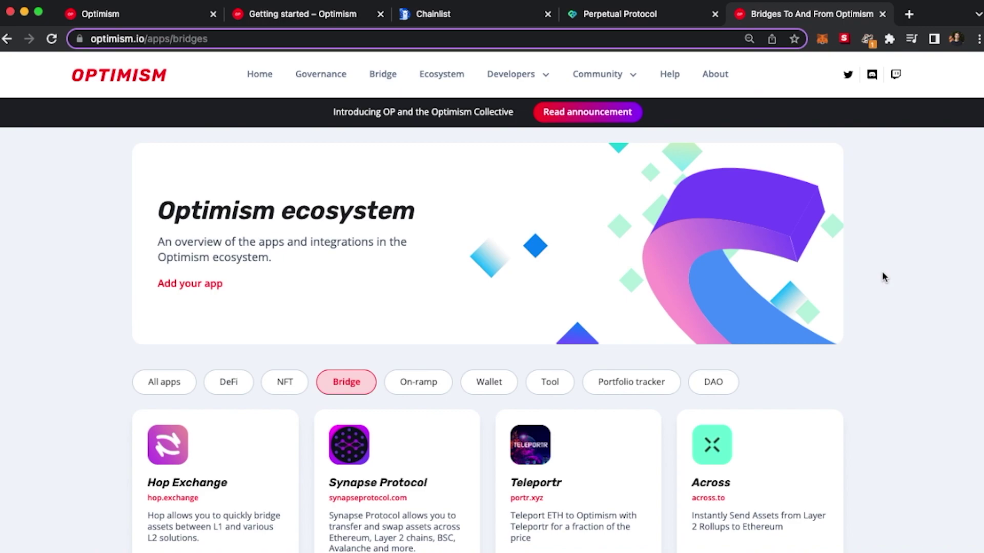
pyautogui.scroll(-1, 881, 276)
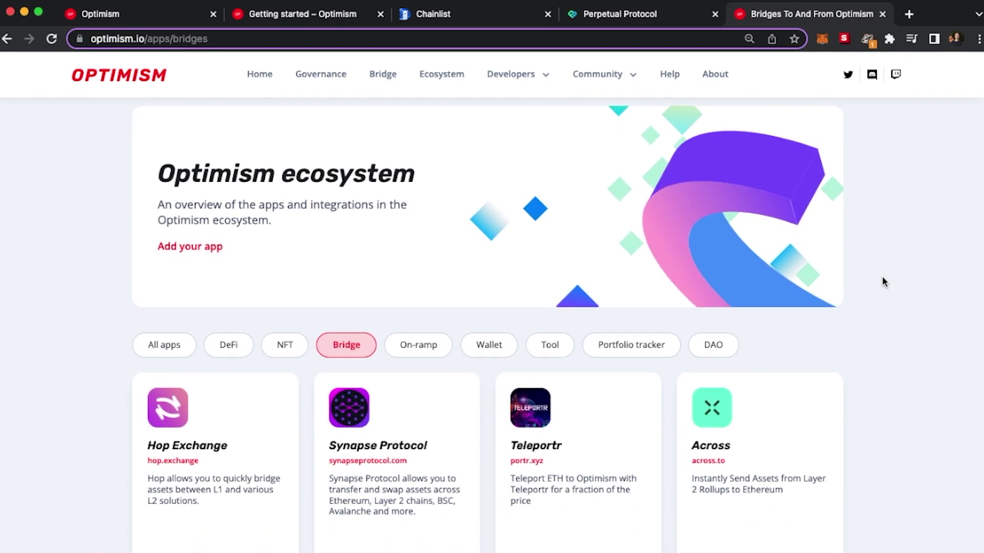
pyautogui.scroll(-3, 882, 282)
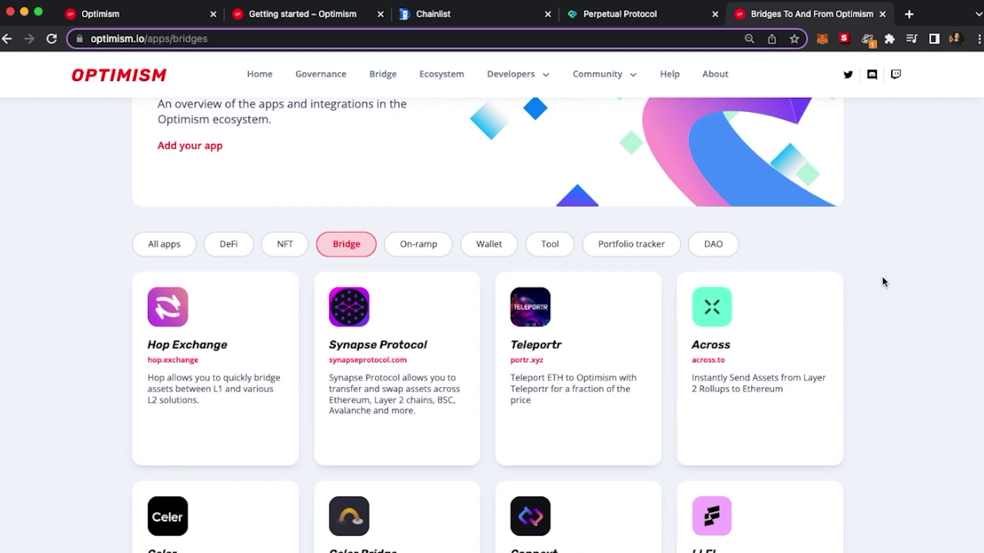
pyautogui.scroll(-6, 882, 281)
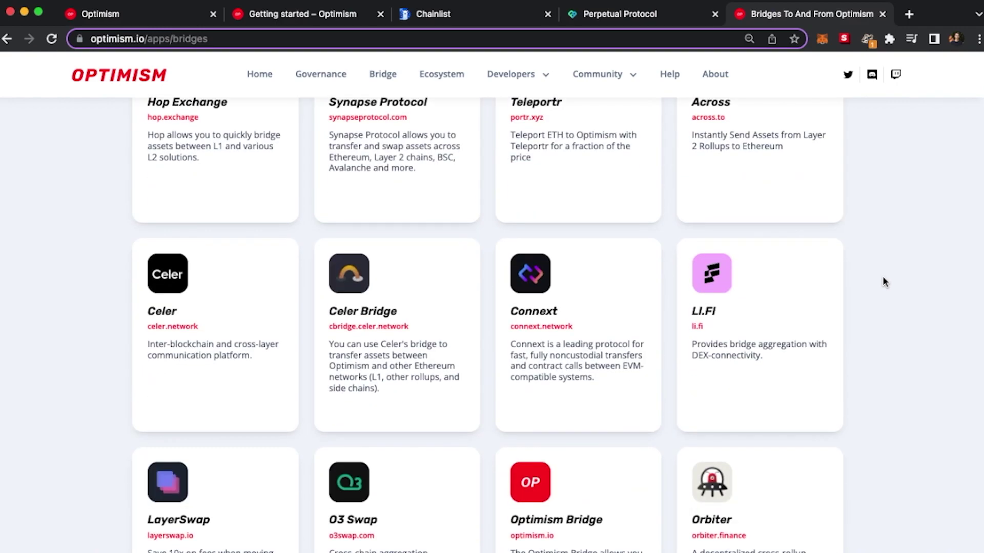
pyautogui.scroll(-3, 882, 284)
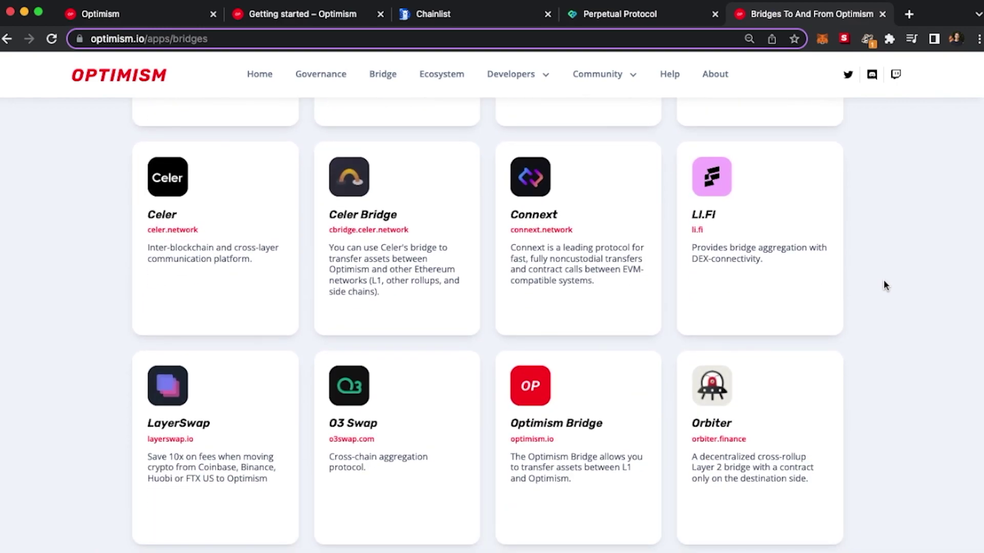
pyautogui.scroll(-3, 883, 281)
pyautogui.scroll(-2, 883, 282)
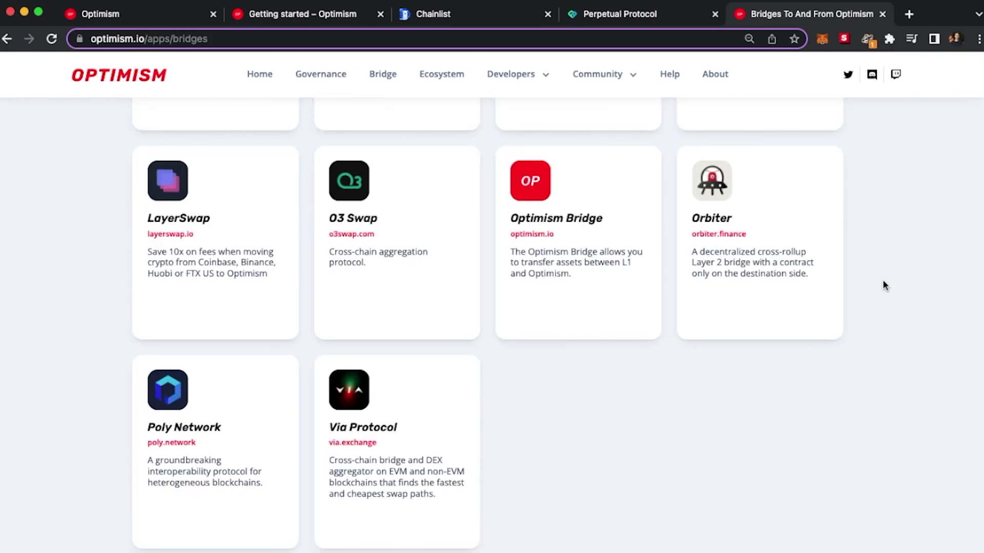
pyautogui.scroll(-1, 882, 281)
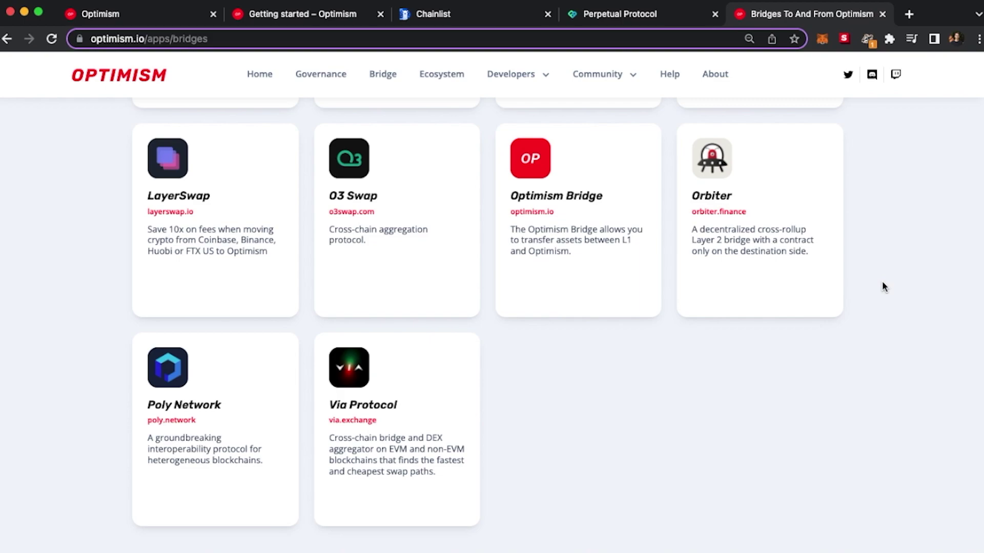
pyautogui.scroll(2, 882, 286)
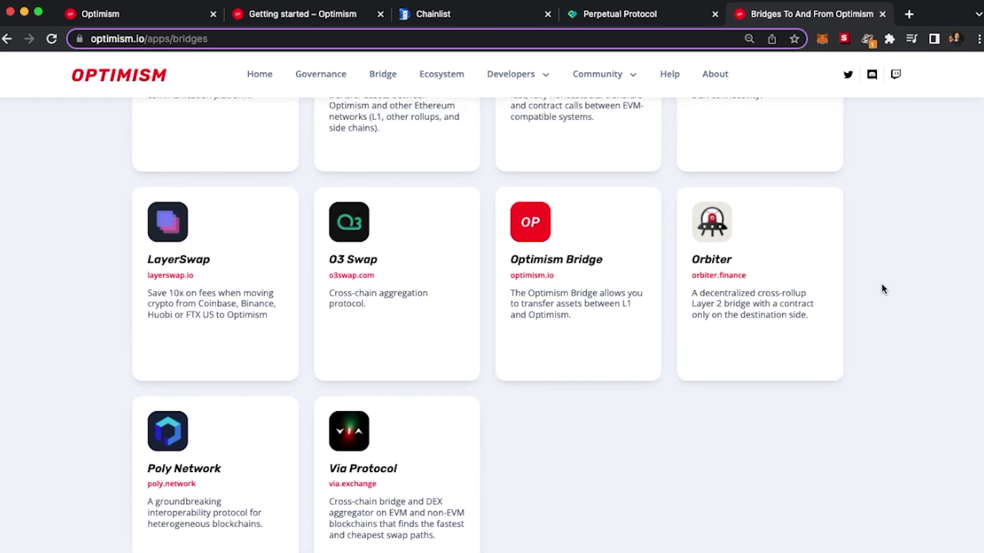
pyautogui.scroll(2, 882, 288)
pyautogui.scroll(3, 882, 289)
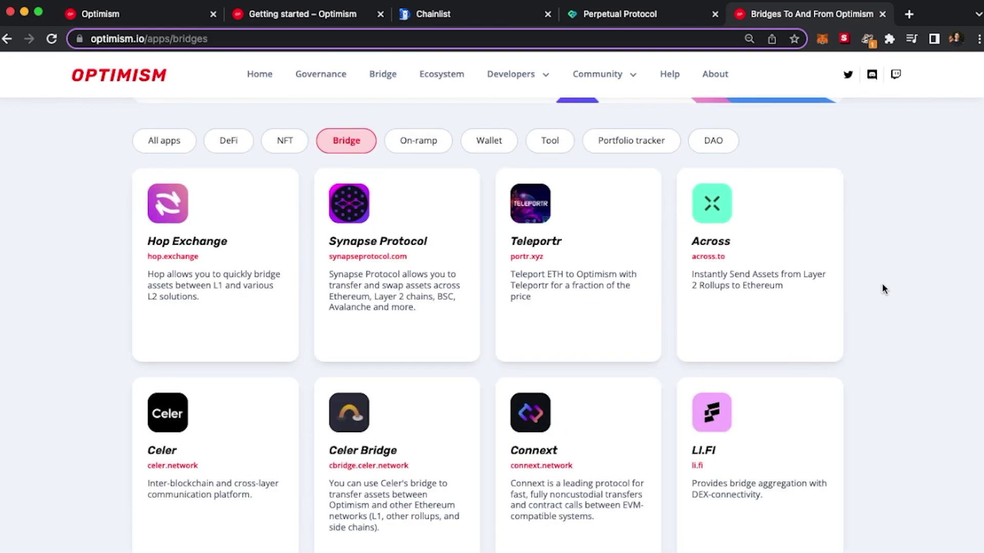
pyautogui.scroll(2, 883, 288)
pyautogui.scroll(2, 882, 288)
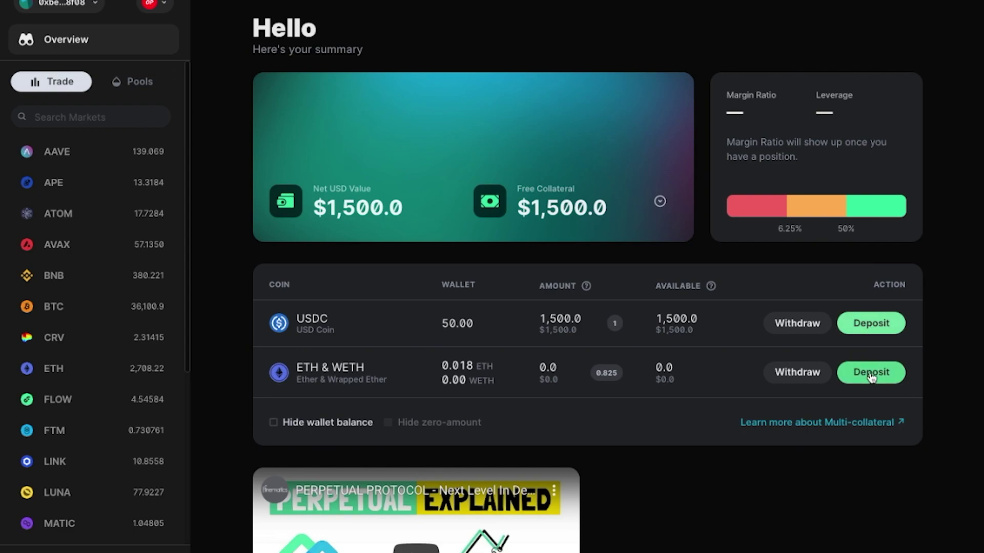
pyautogui.click(71, 43)
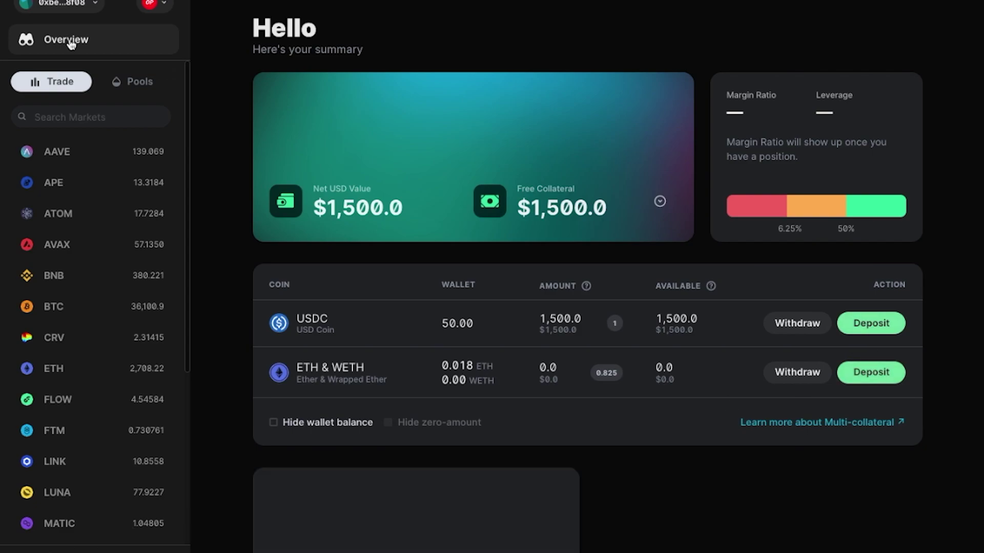